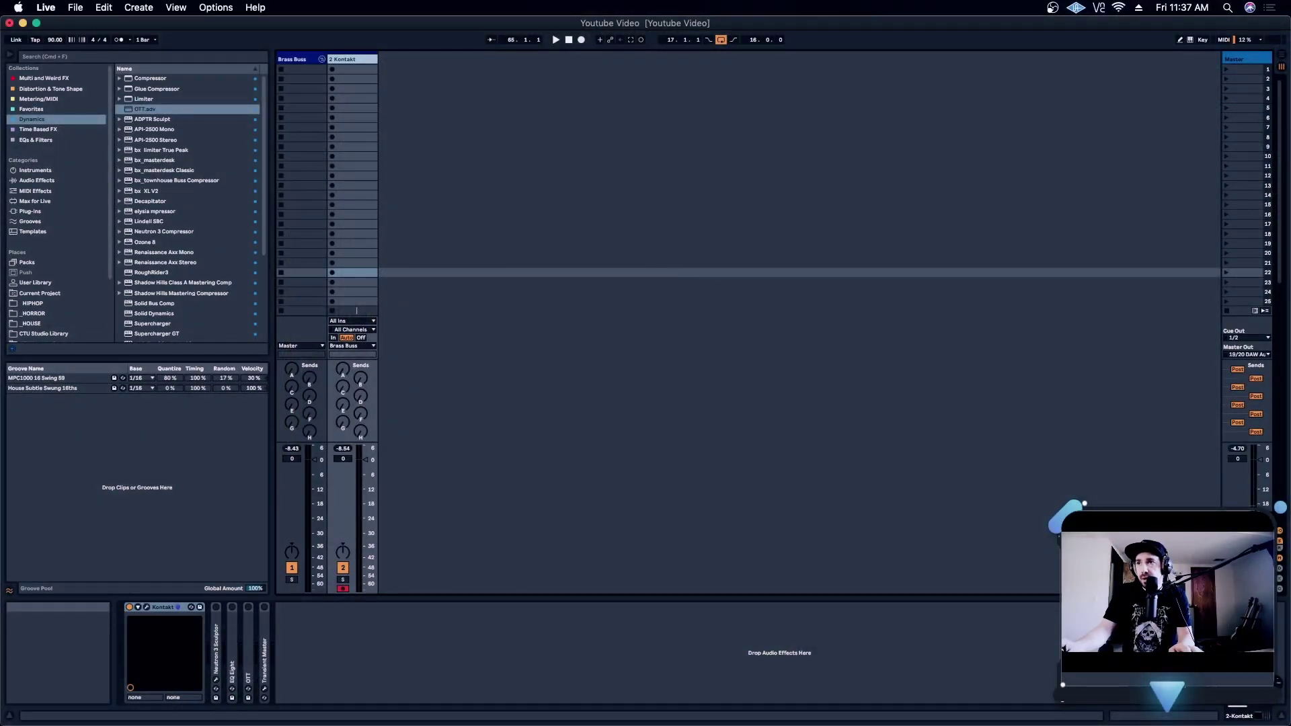
# - Bring up the iZotope noise-floor article and read through its RX Spectral De-noise, Voice De-noise and De-hum sections
pyautogui.press('super+Tab')
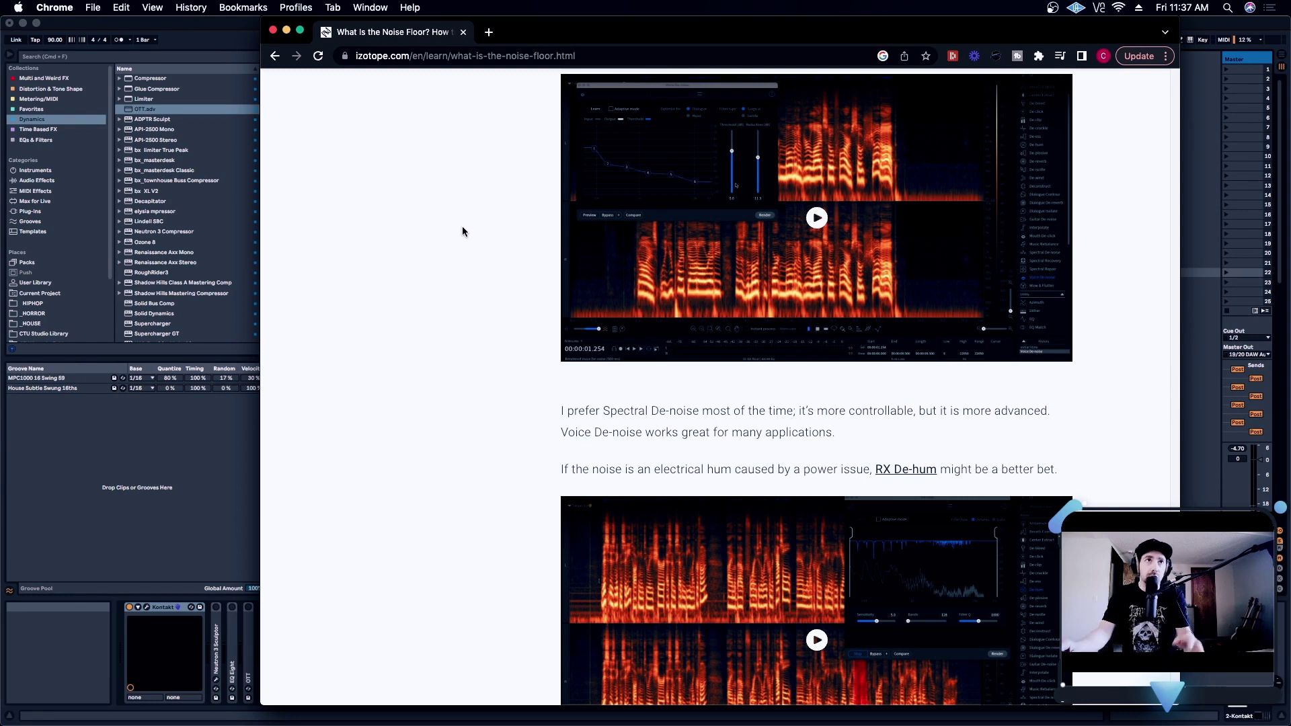
pyautogui.scroll(2, 467, 260)
pyautogui.scroll(5, 458, 320)
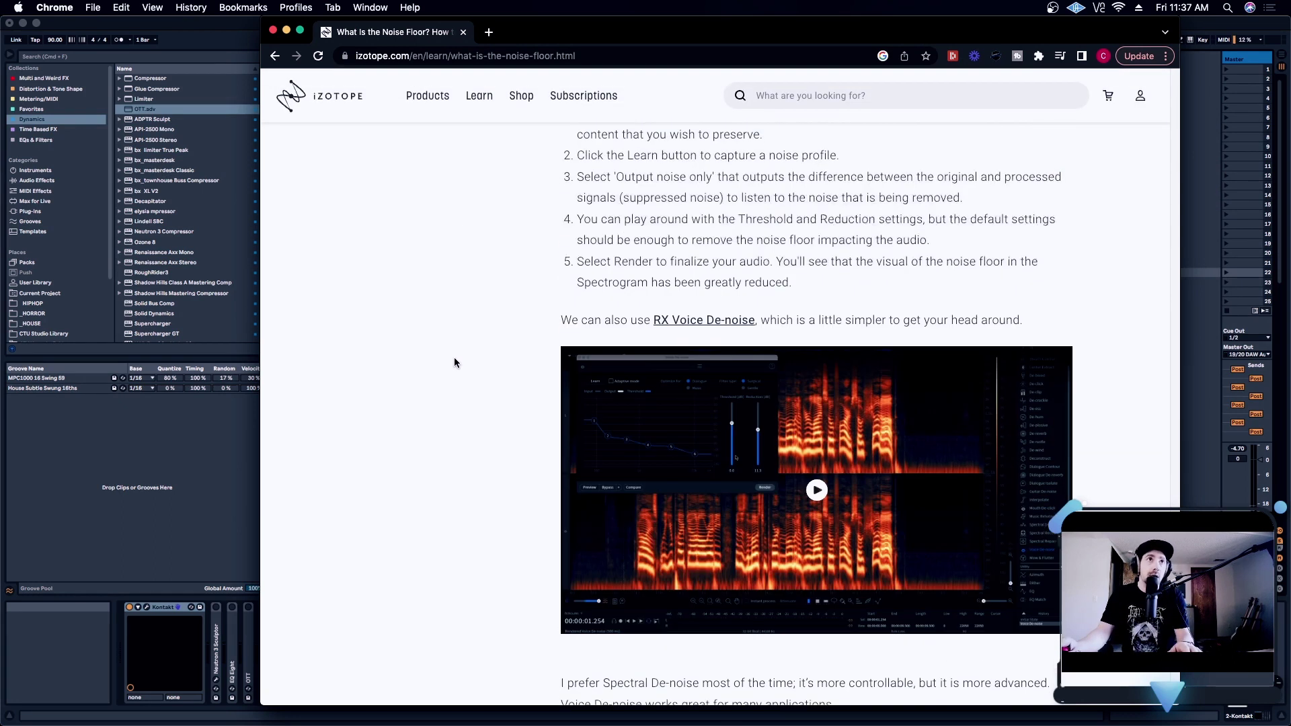
pyautogui.scroll(6, 480, 368)
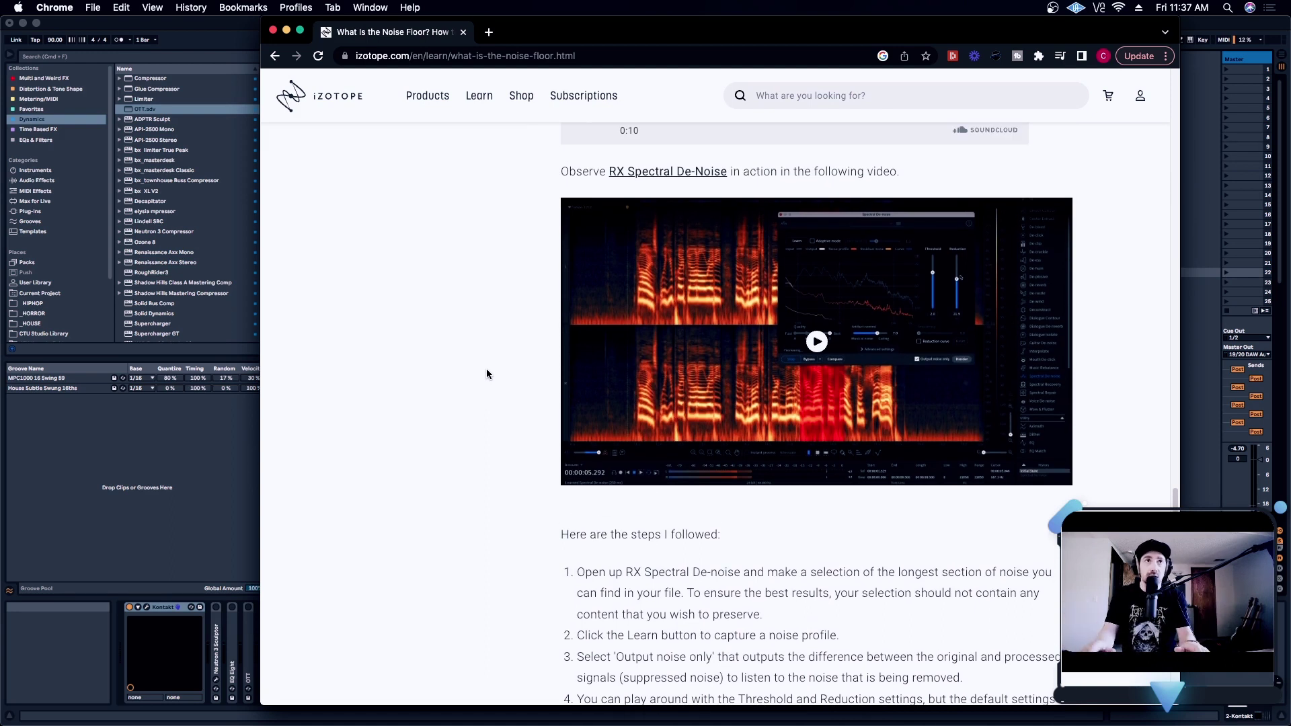
pyautogui.scroll(8, 527, 291)
pyautogui.scroll(-3, 679, 323)
pyautogui.scroll(2, 676, 334)
pyautogui.scroll(-1, 676, 333)
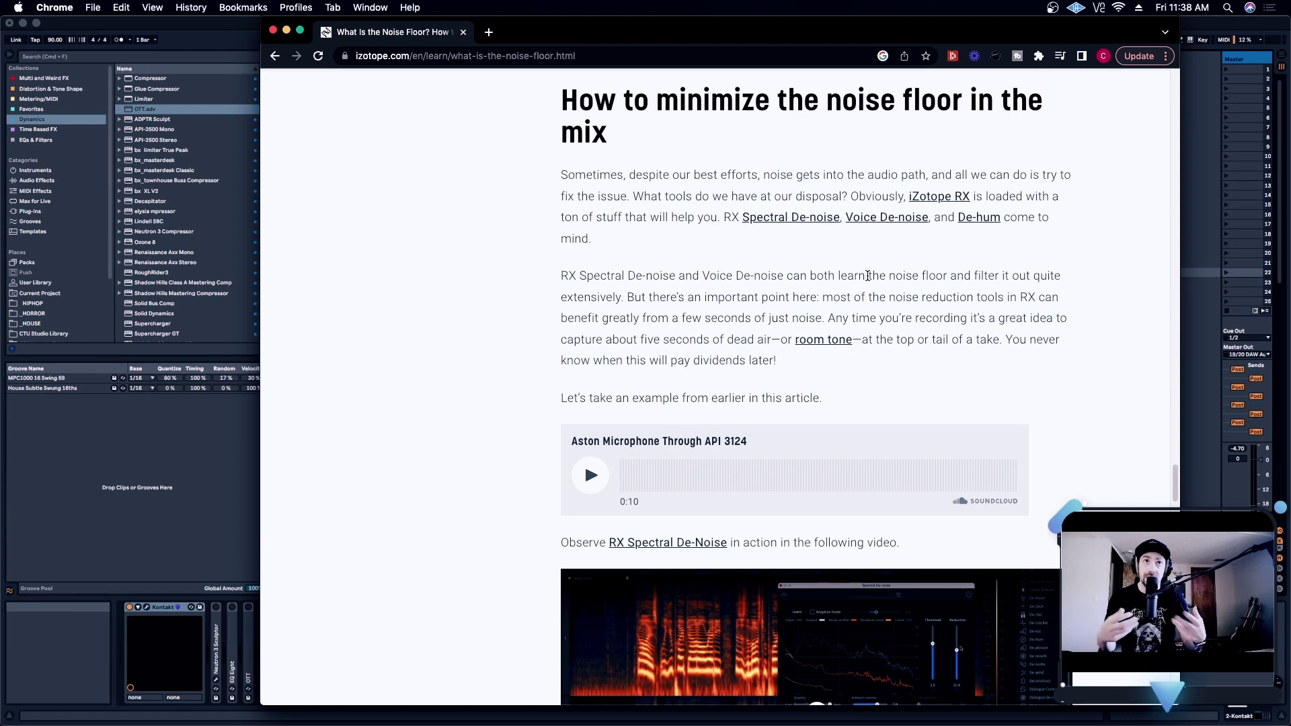
pyautogui.scroll(-7, 868, 276)
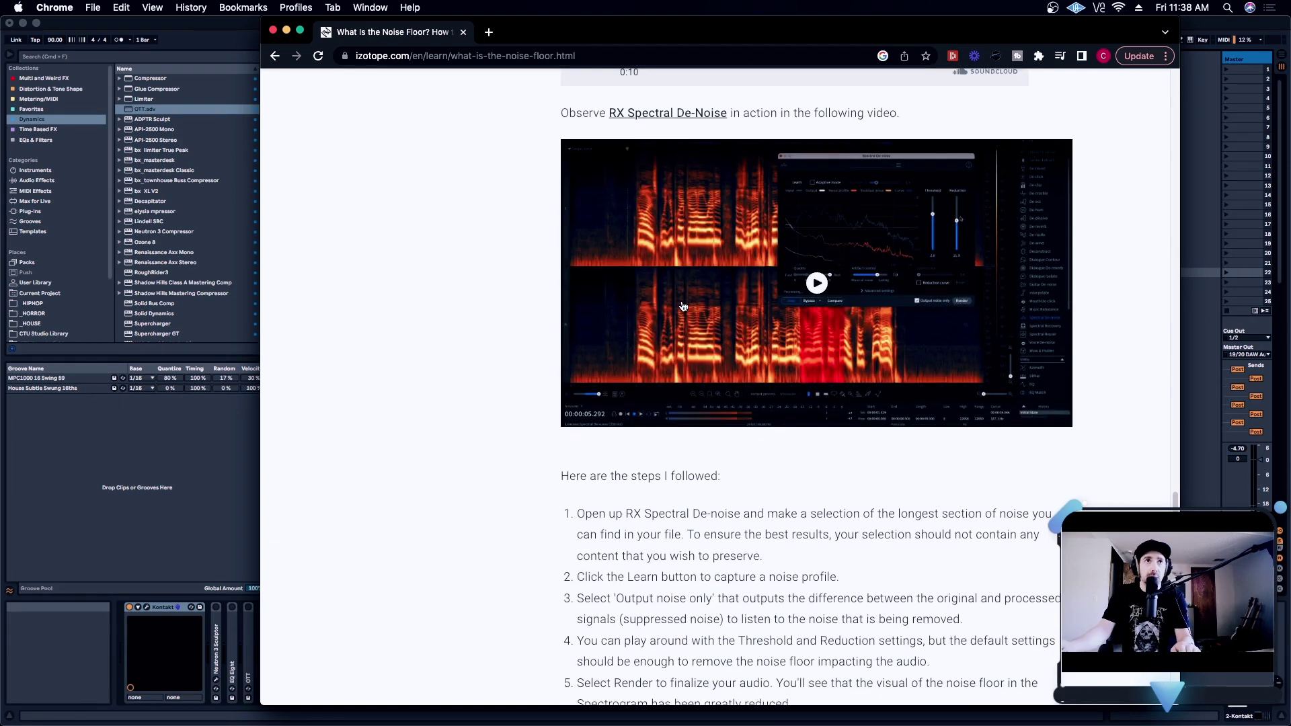
pyautogui.scroll(-5, 684, 309)
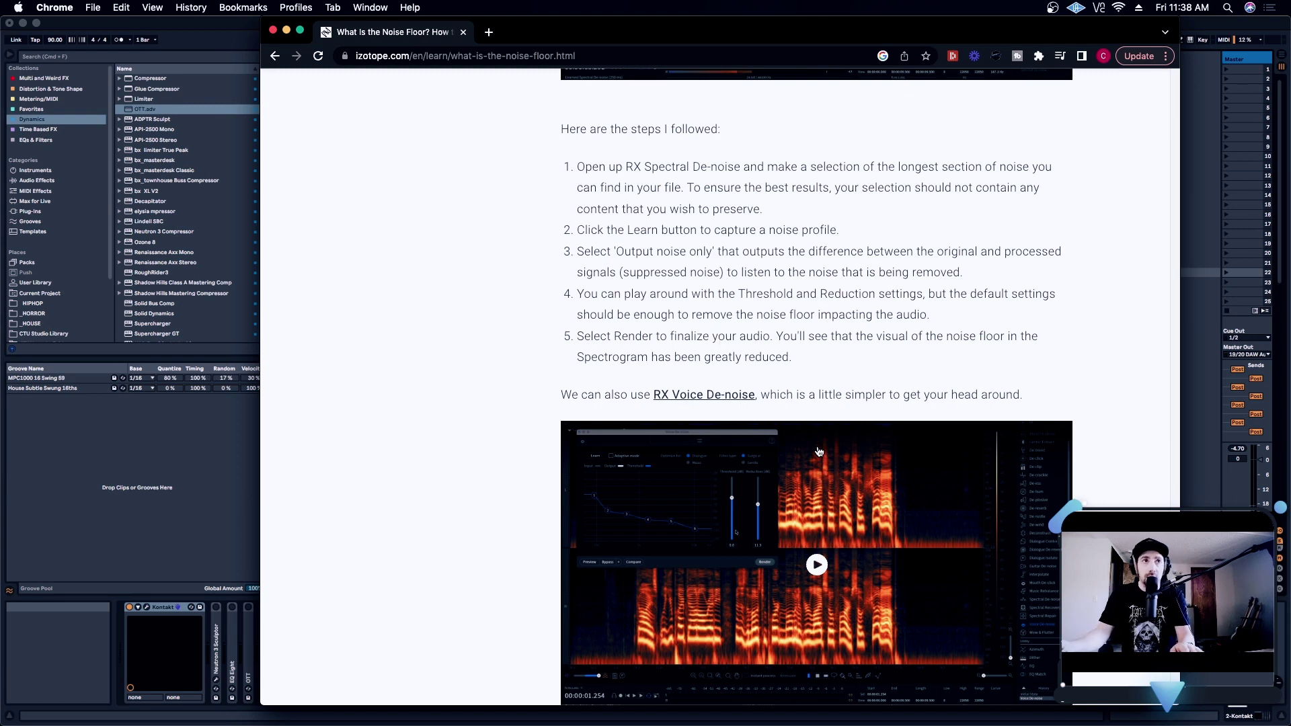
pyautogui.scroll(-6, 903, 436)
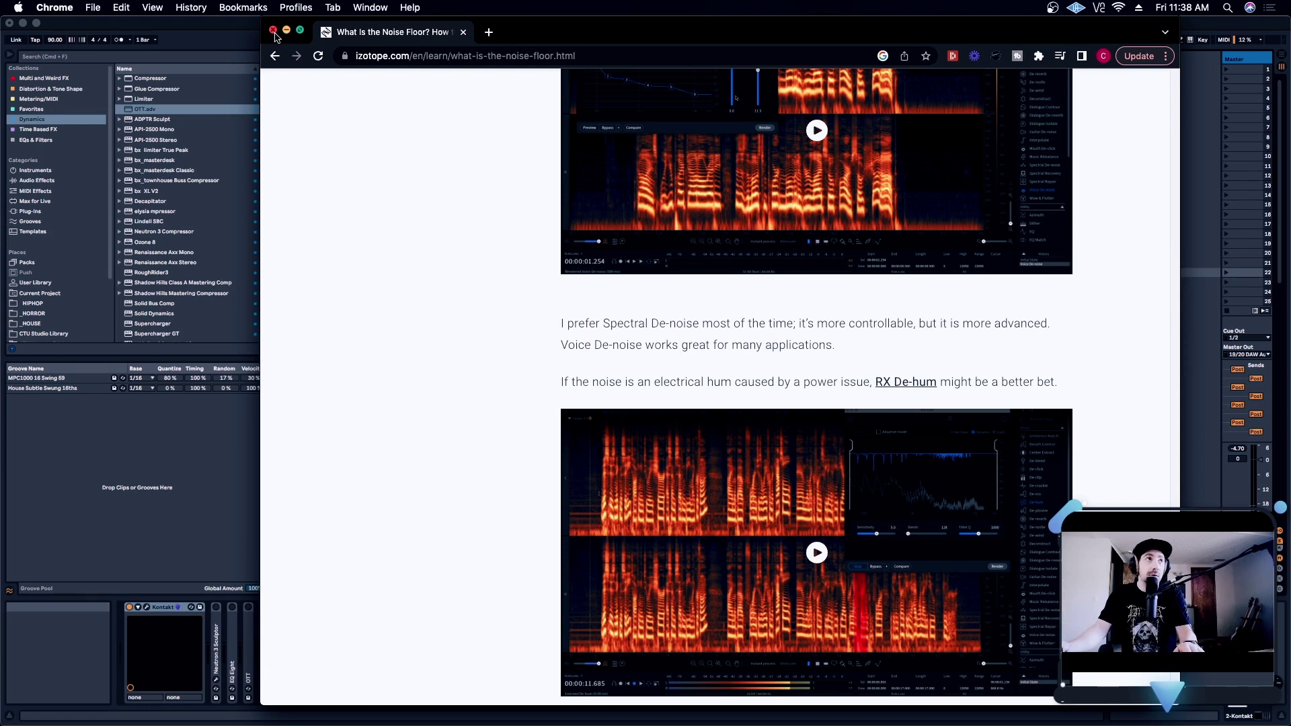
# - Close the article, select the 2 Kontakt track and show Kontakt with Albion ONE Brass Mid
pyautogui.click(273, 31)
pyautogui.click(516, 159)
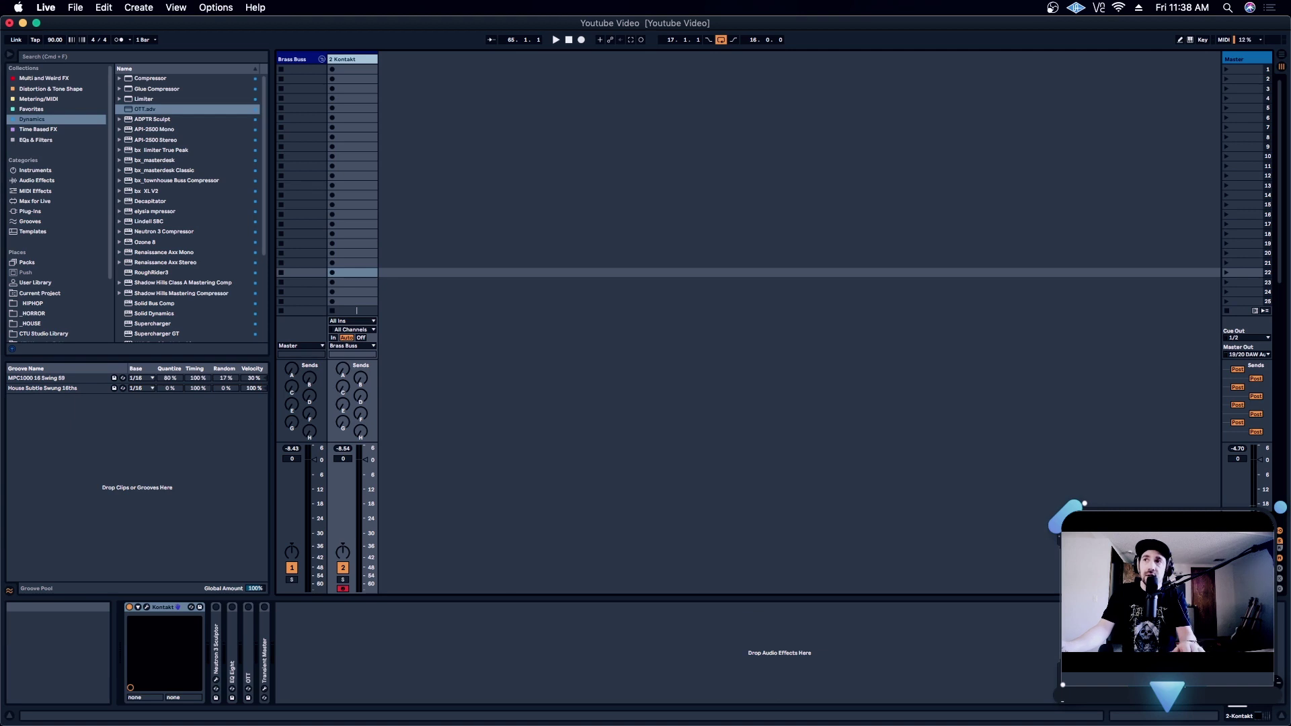
pyautogui.click(816, 274)
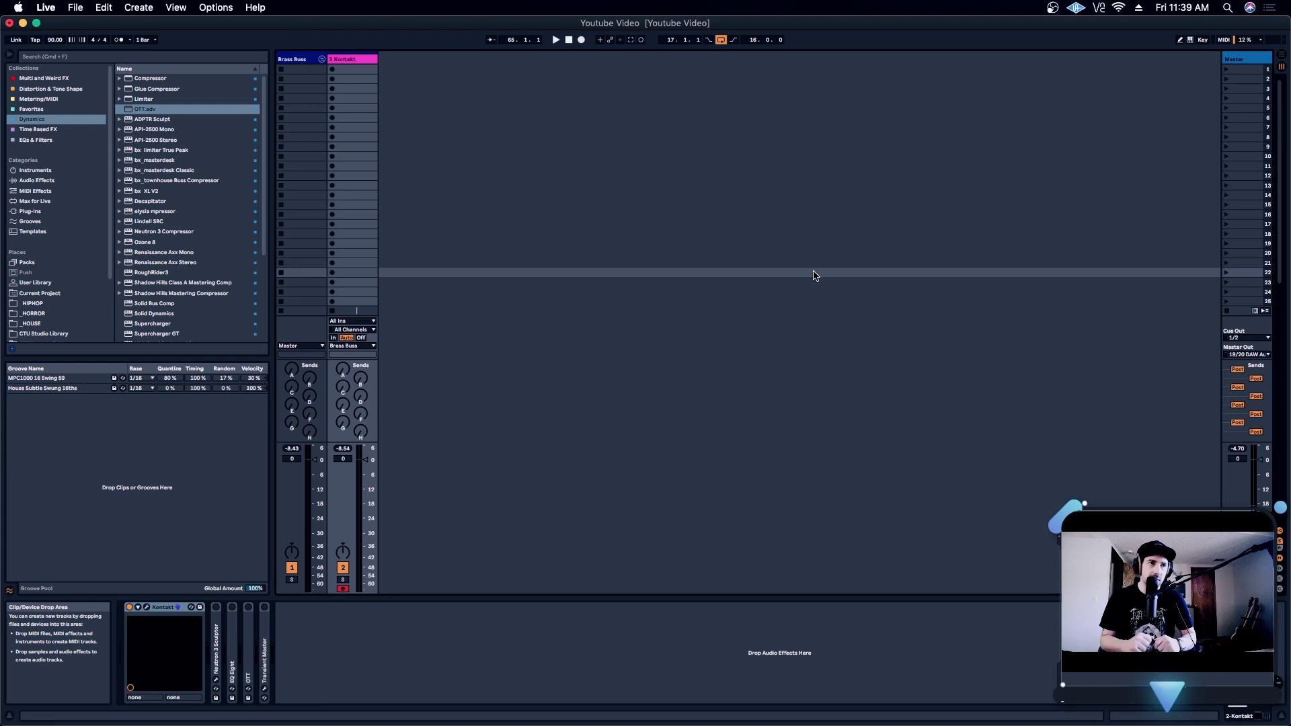
pyautogui.click(684, 232)
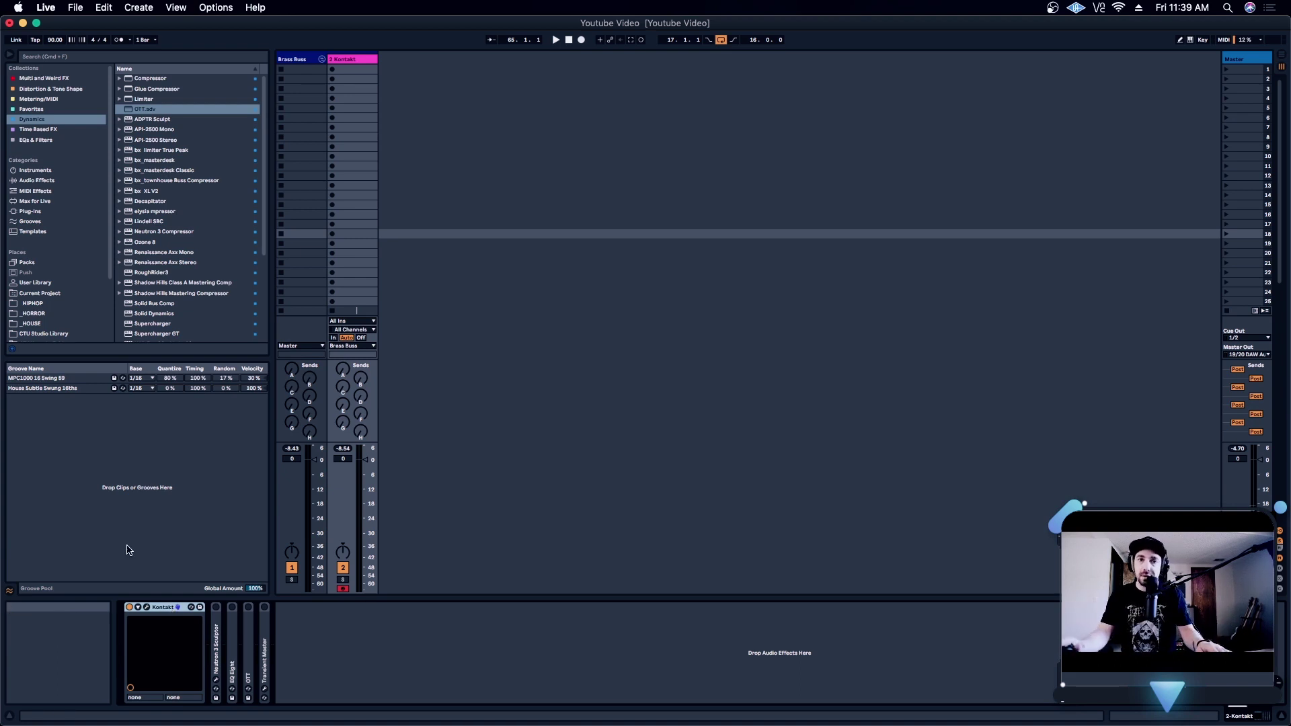
pyautogui.click(148, 609)
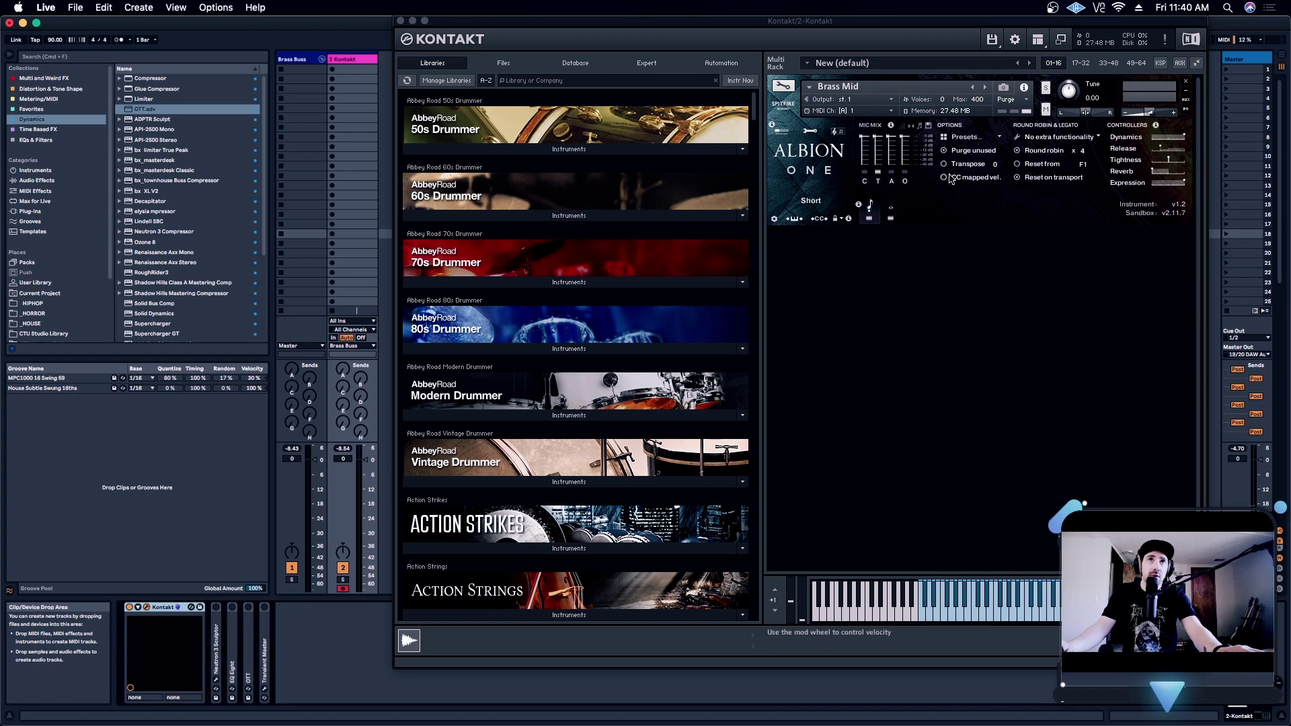
# - Enable the C mic in Albion One's Mic Mix and lower the instrument volume slightly
pyautogui.click(865, 183)
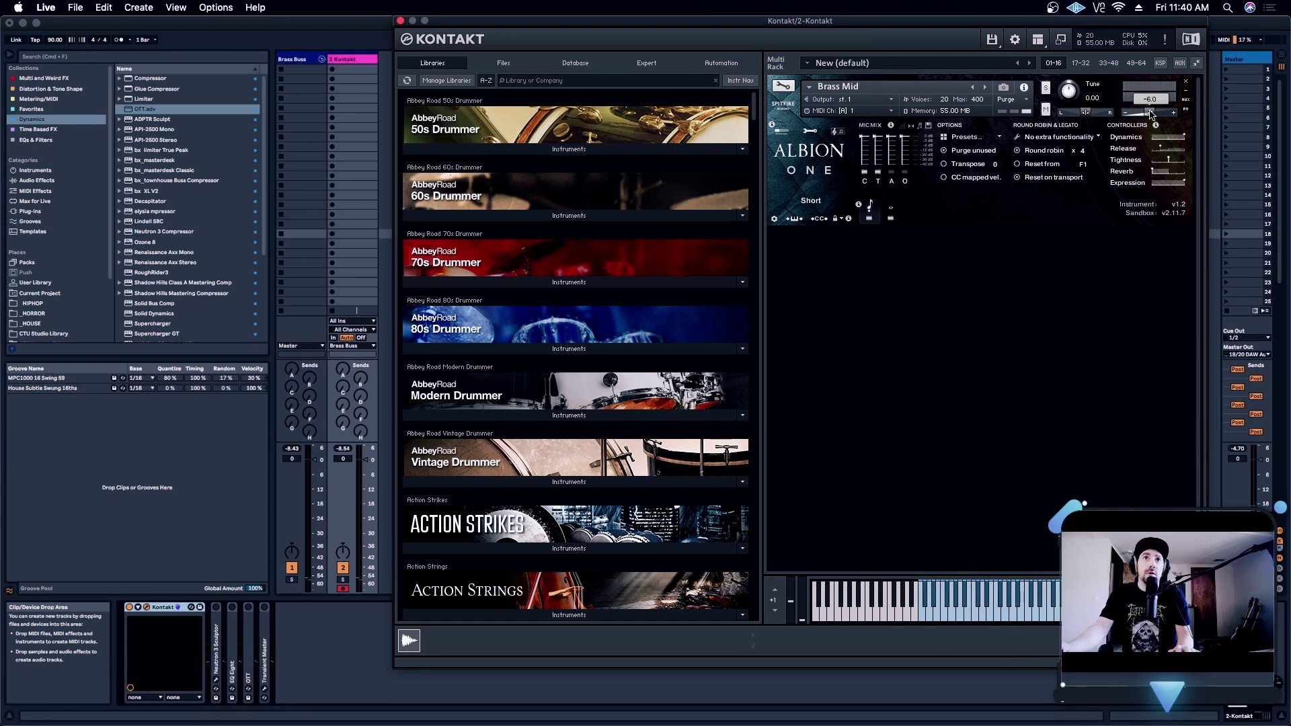
pyautogui.moveTo(1150, 113); pyautogui.dragTo(1198, 120)
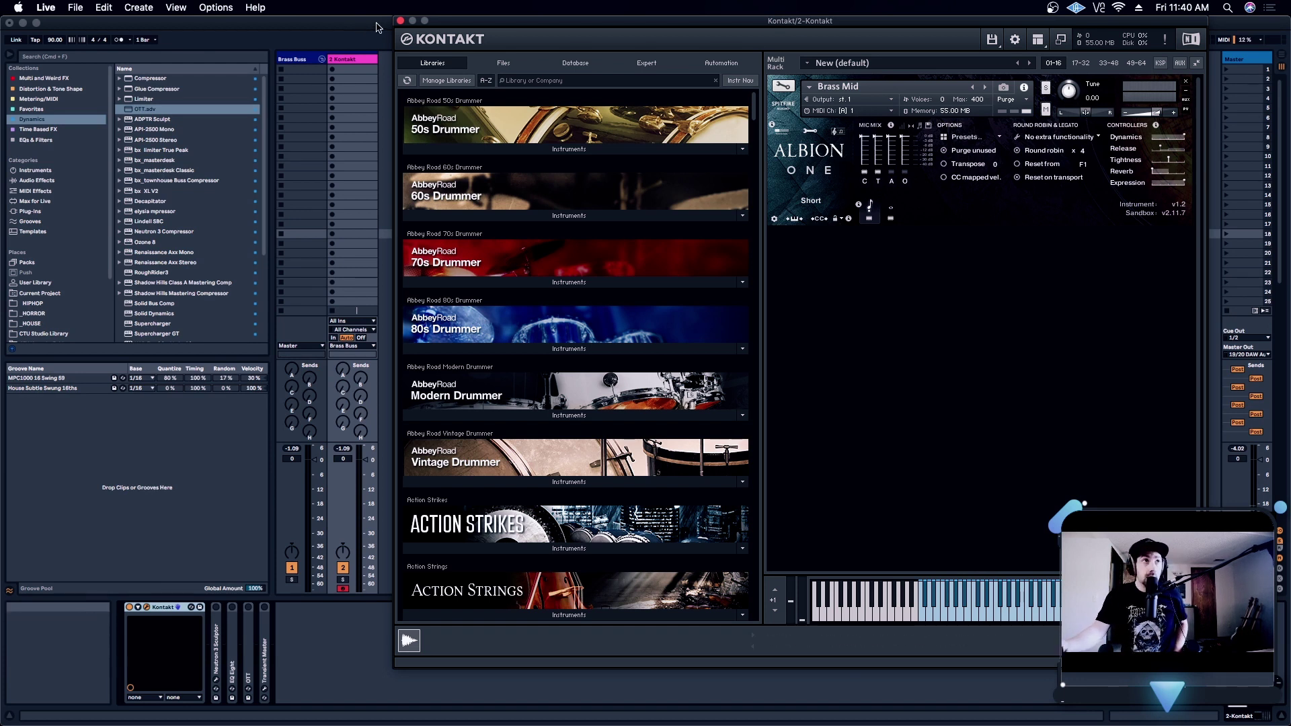
# - Close Kontakt and expand the Buss - Brass 2022 rack's macros on the Brass Buss track
pyautogui.click(400, 20)
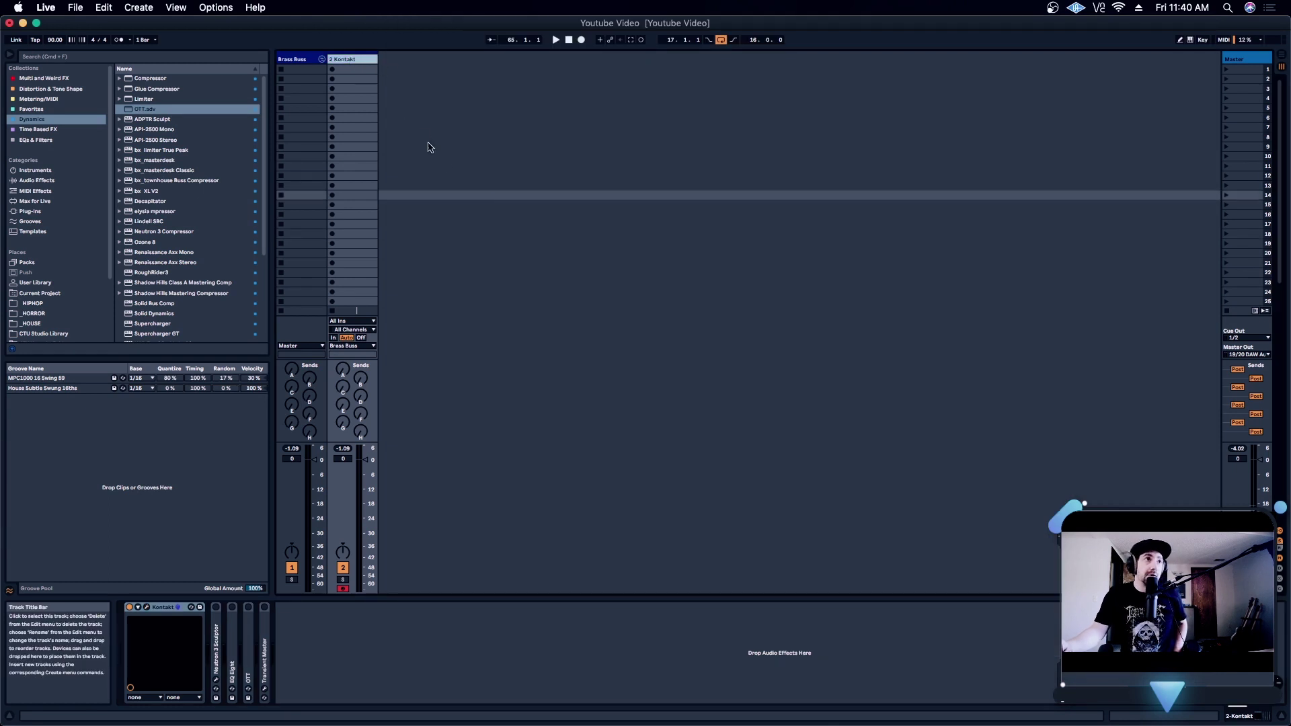
pyautogui.click(303, 195)
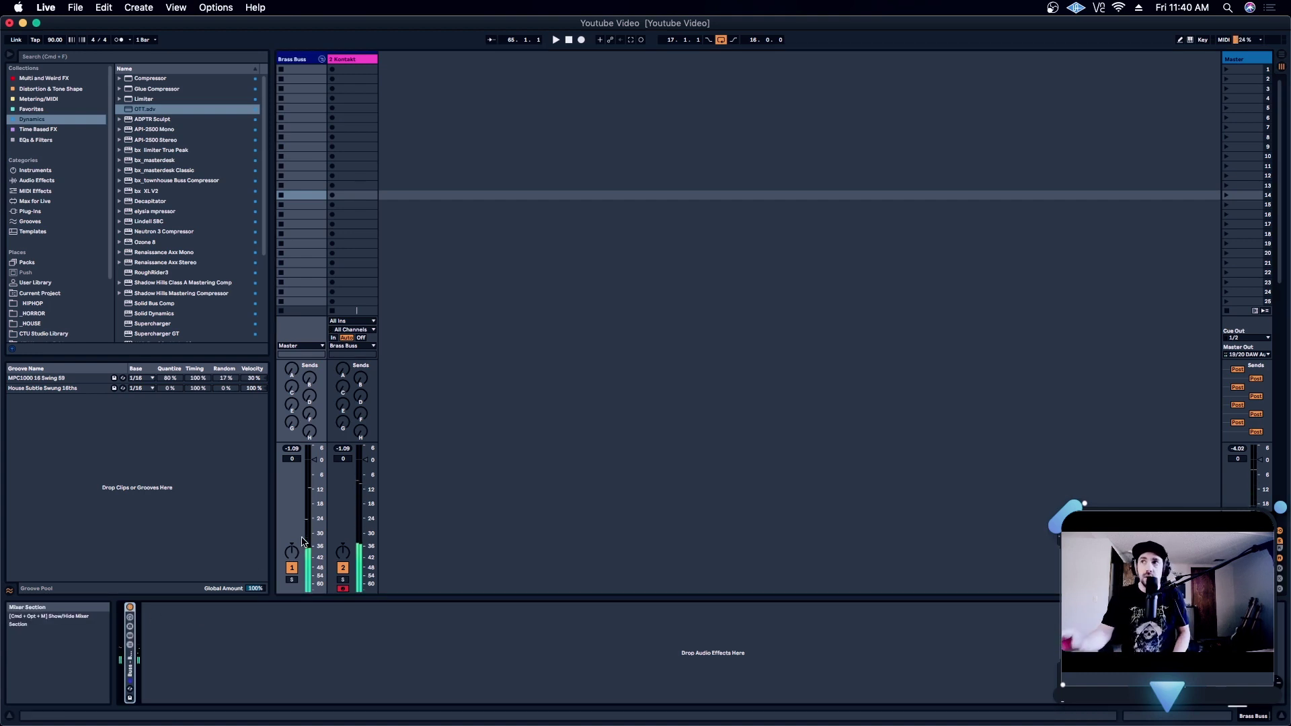
pyautogui.doubleClick(130, 662)
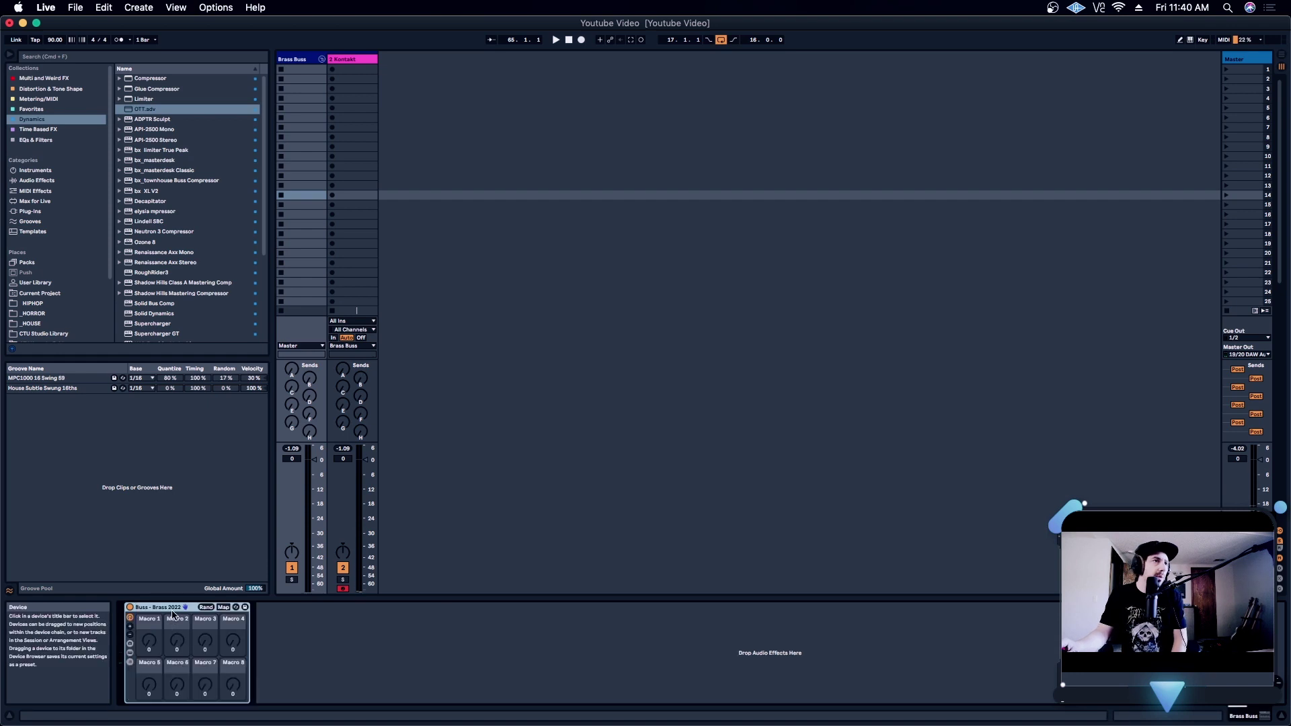
# - Back on 2 Kontakt, unfold the OTT device and switch it on
pyautogui.press('Right')
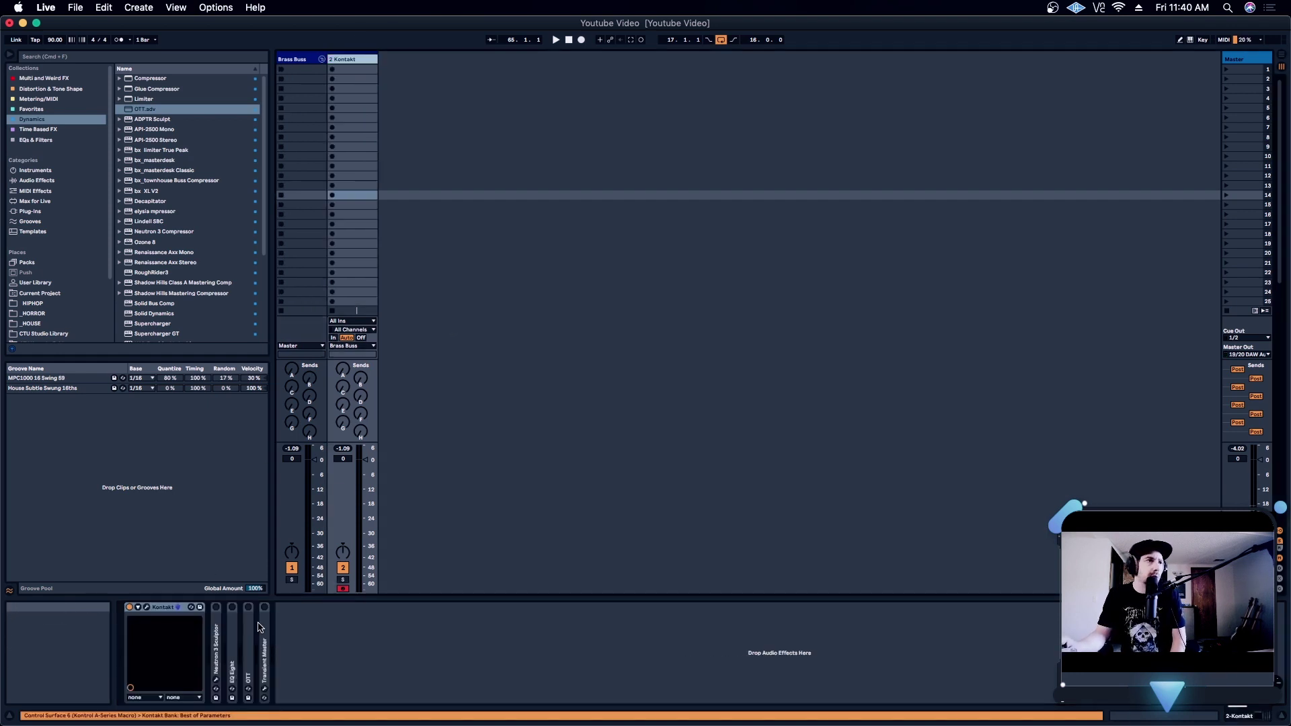
pyautogui.doubleClick(248, 628)
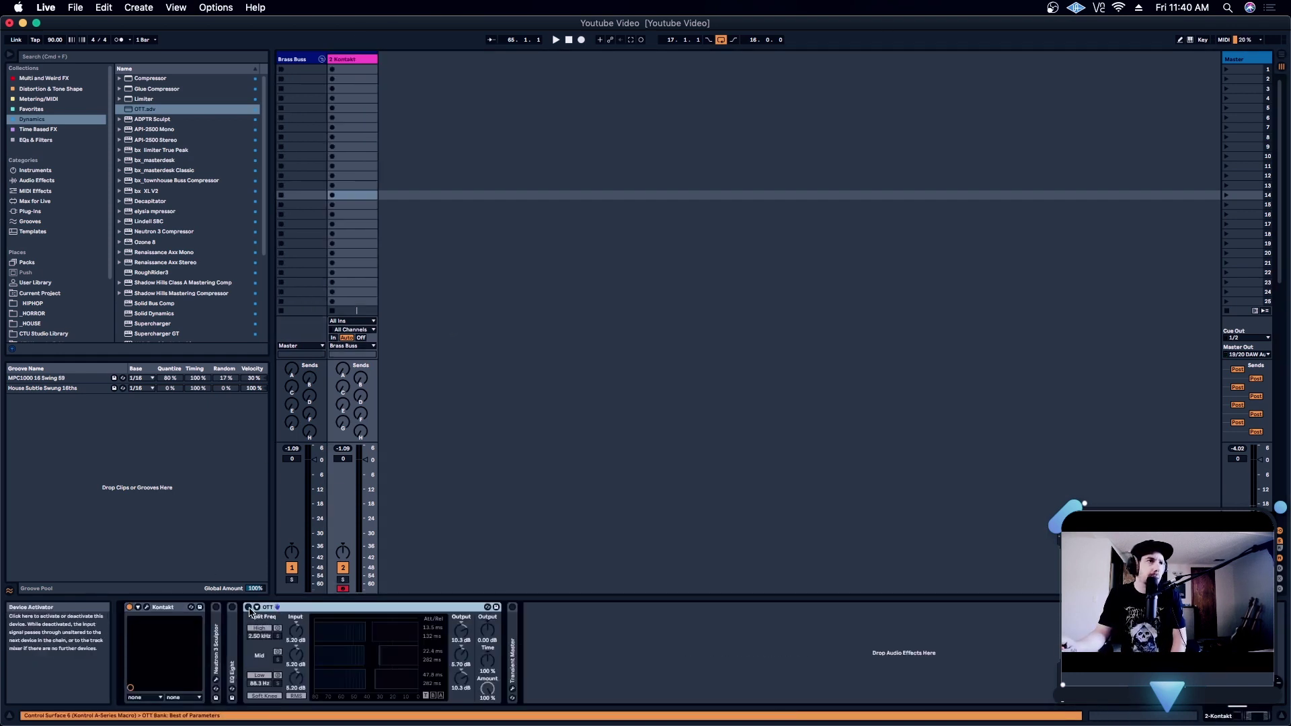
pyautogui.click(248, 609)
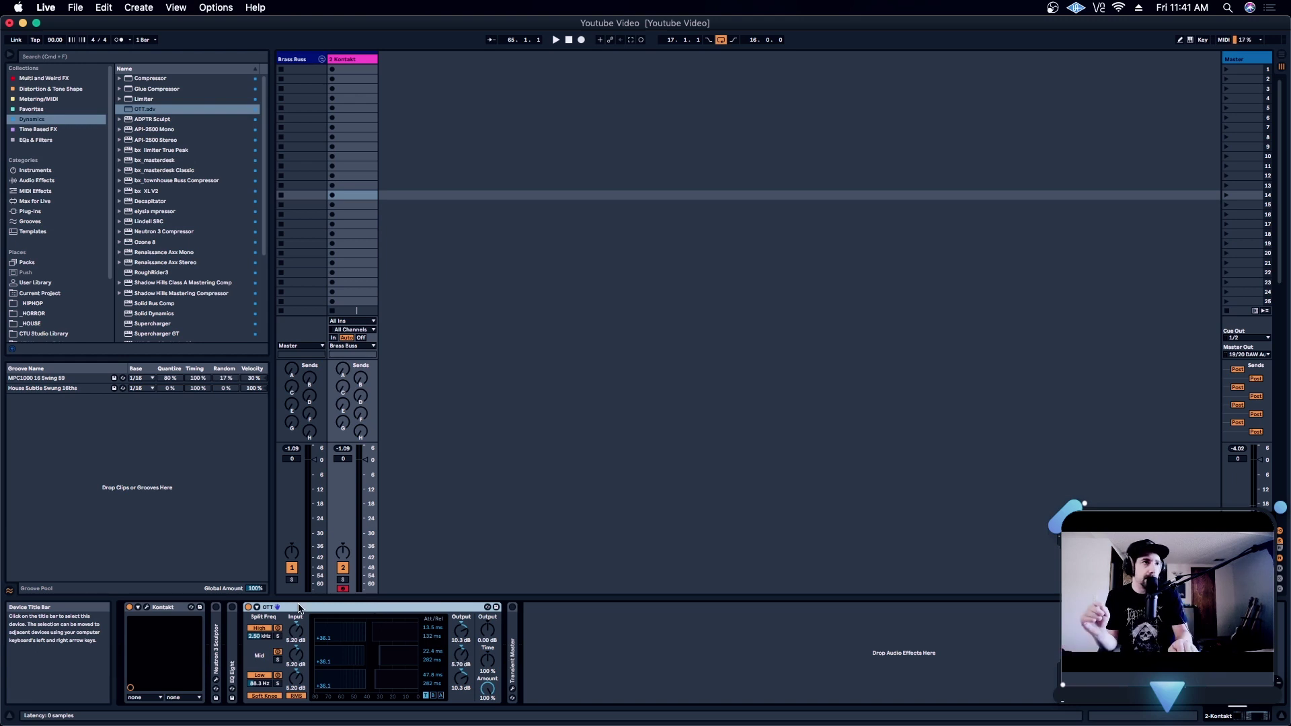
# - Try OTT Amount at about 18%, reset it to 100%, then open Neutron 3 Sculptor's window
pyautogui.moveTo(487, 689); pyautogui.dragTo(487, 716)
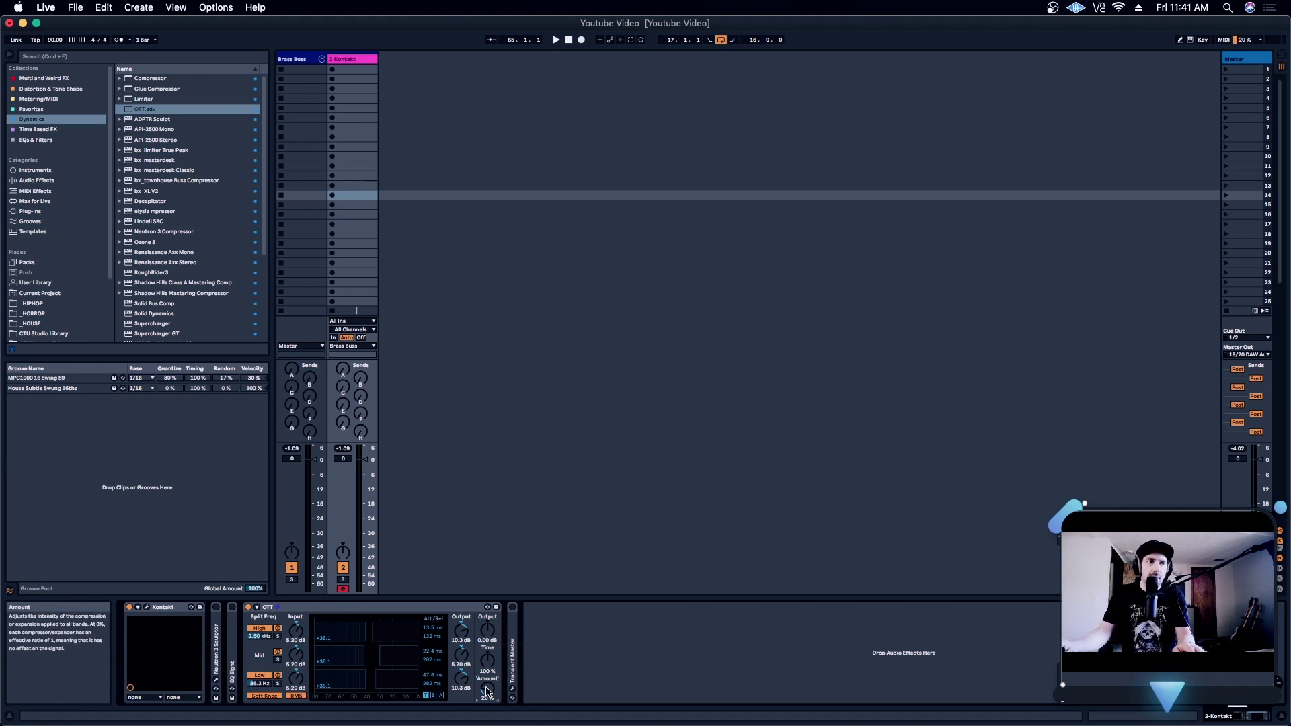
pyautogui.moveTo(488, 692); pyautogui.dragTo(488, 695)
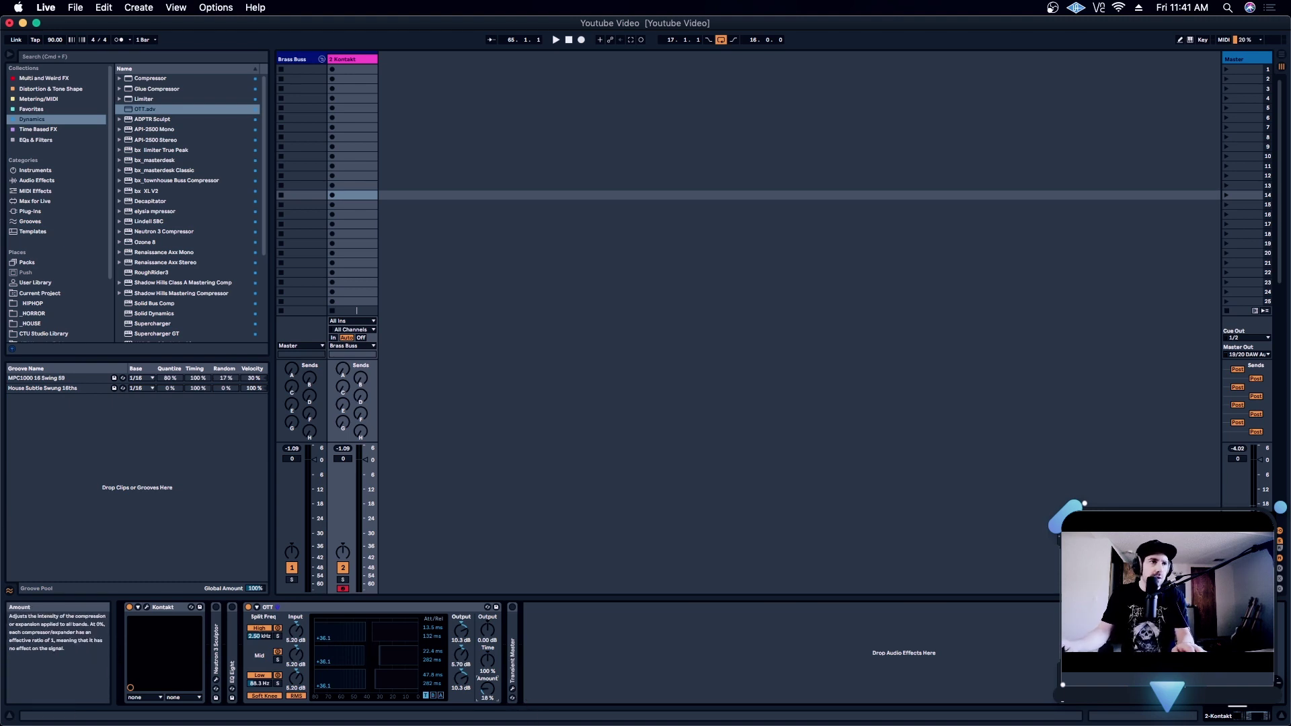
pyautogui.click(488, 689)
pyautogui.press('Delete')
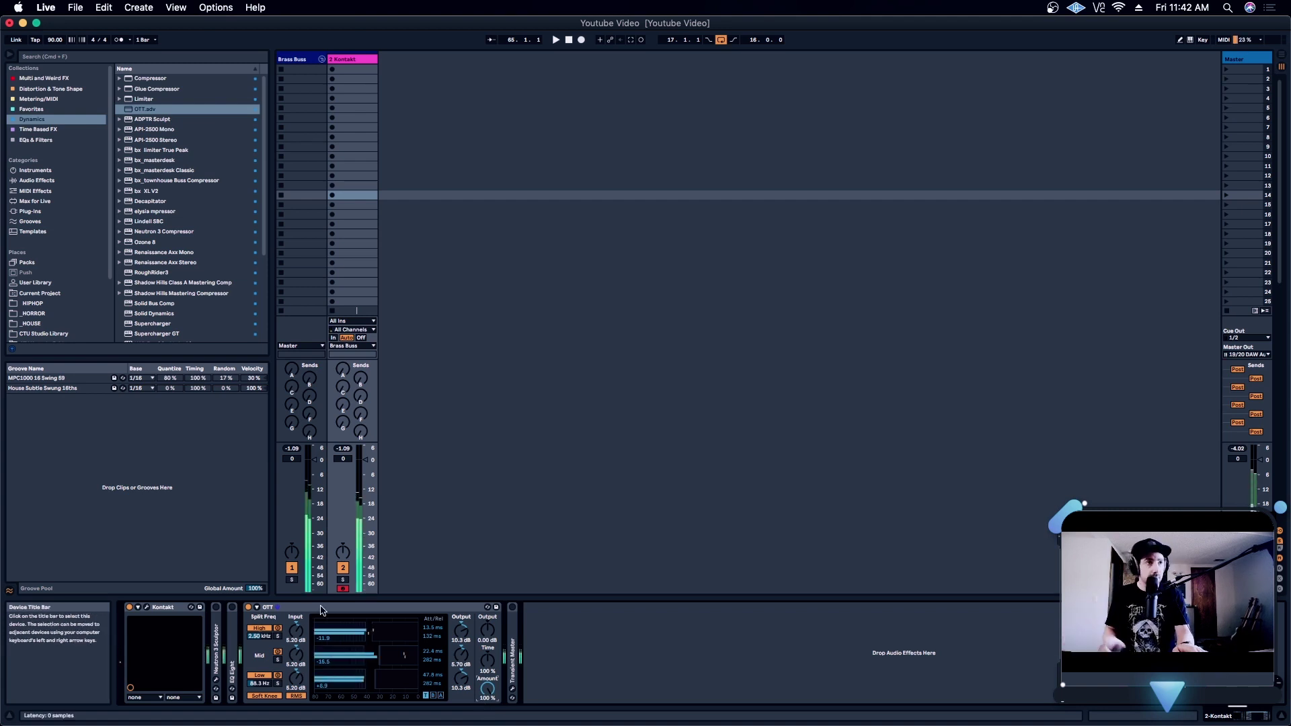
pyautogui.doubleClick(217, 647)
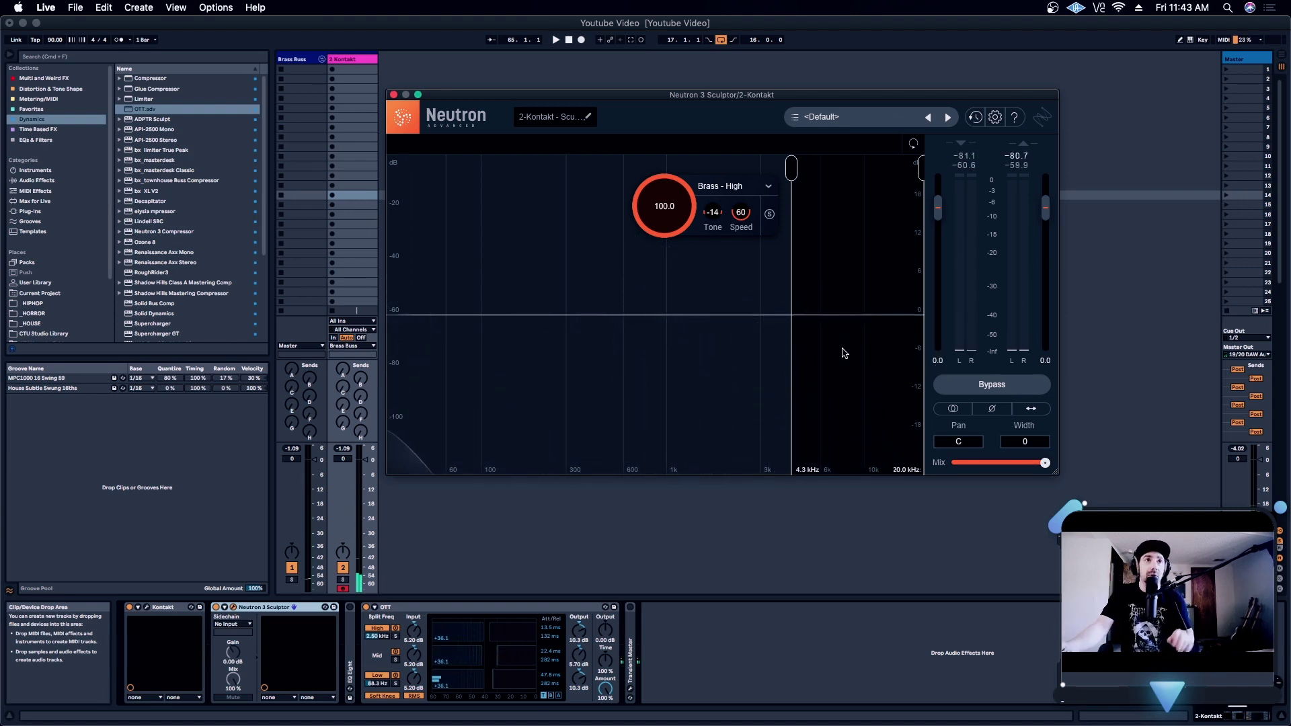
# - Close the Neutron 3 Sculptor window, fold that device and unfold EQ Eight to show its curve
pyautogui.moveTo(774, 100); pyautogui.dragTo(796, 120)
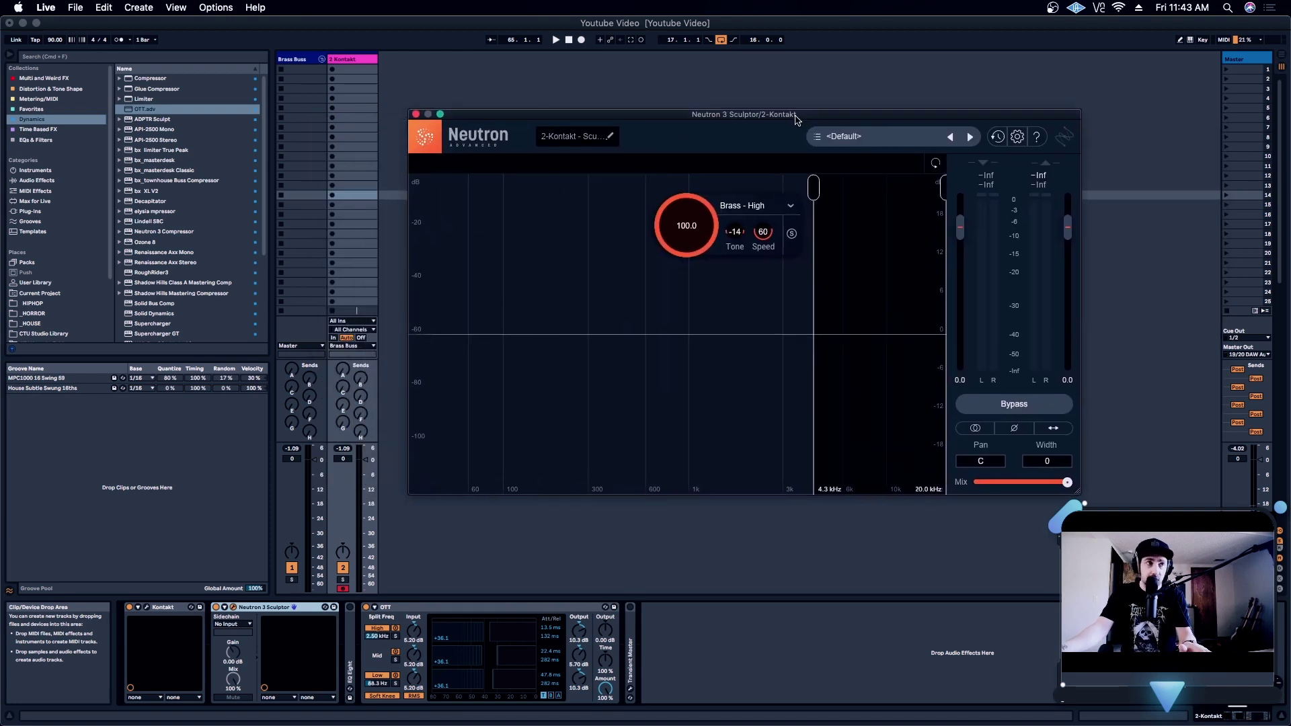
pyautogui.click(415, 114)
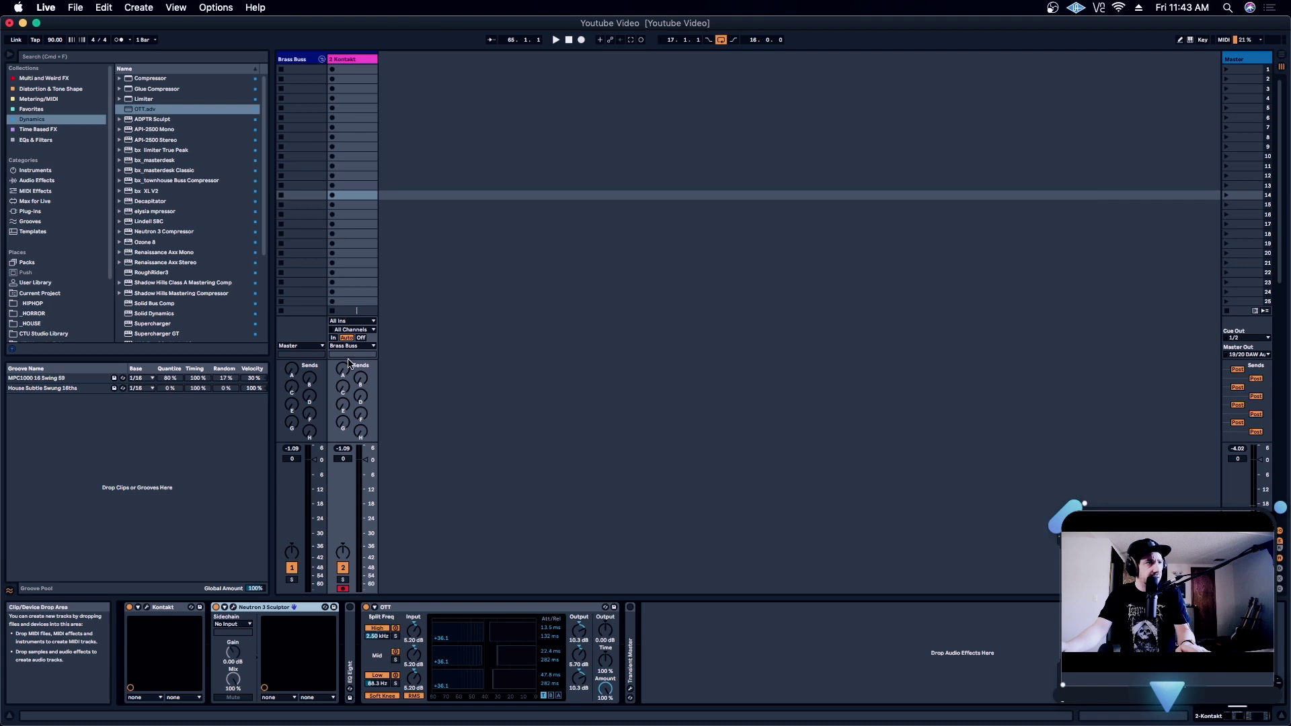
pyautogui.doubleClick(277, 607)
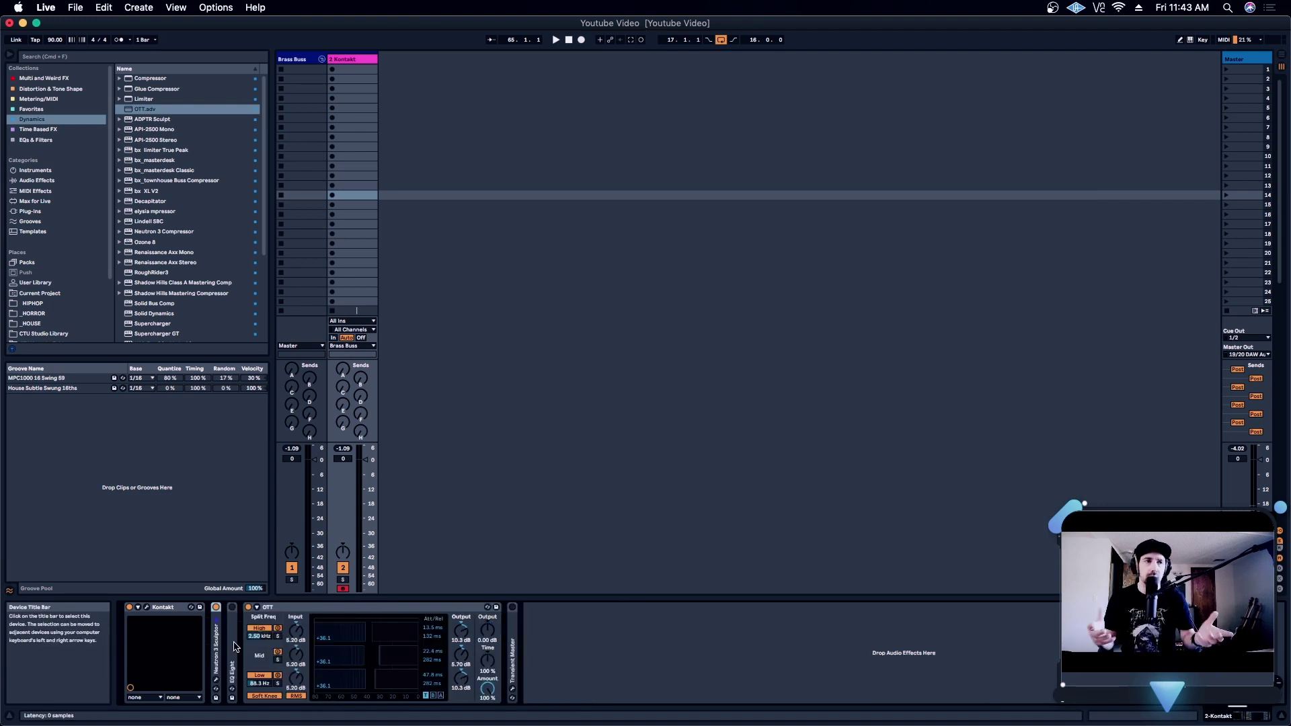
pyautogui.click(234, 647)
pyautogui.doubleClick(233, 647)
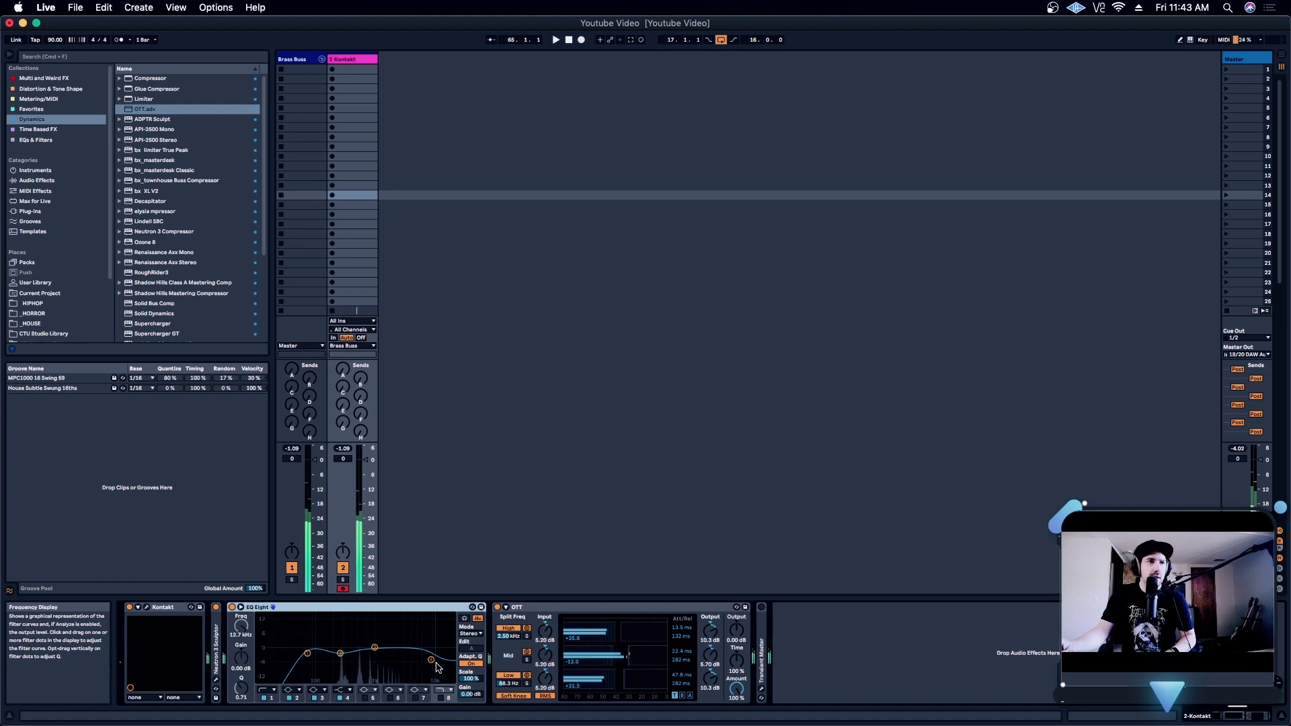
# - Switch off EQ Eight's eighth band
pyautogui.doubleClick(382, 613)
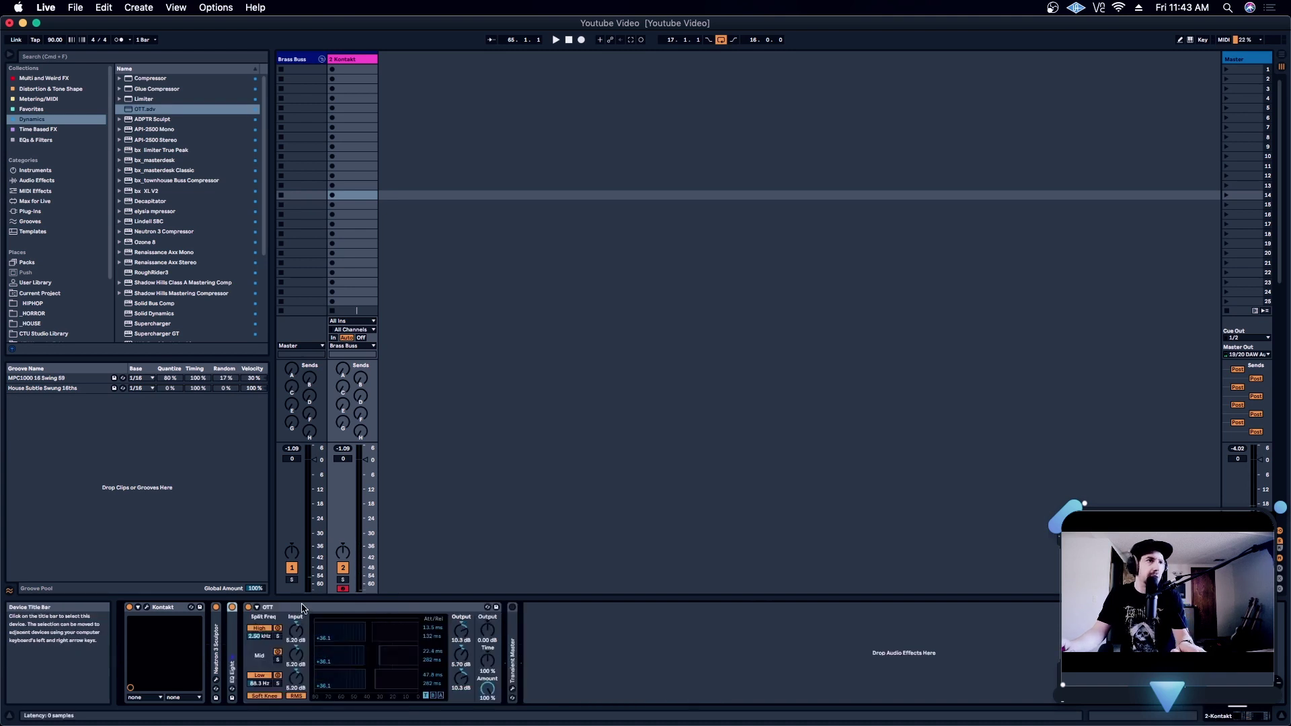
pyautogui.doubleClick(233, 639)
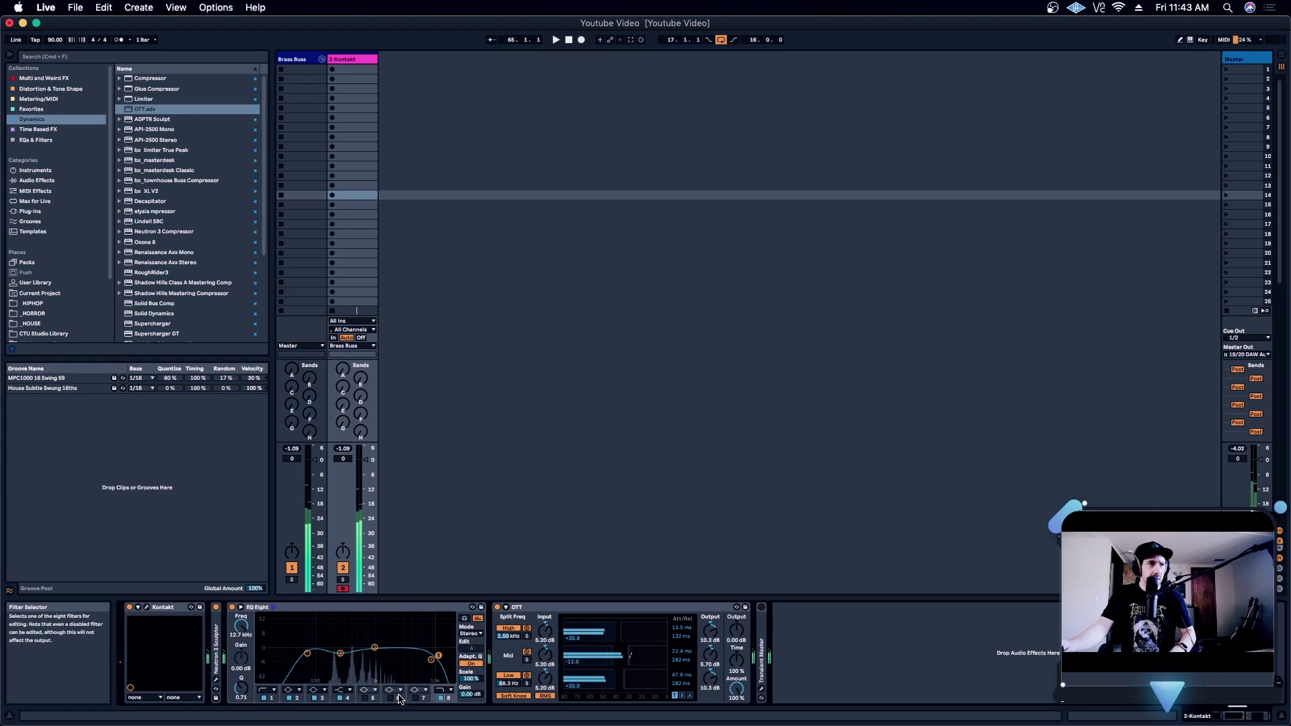
pyautogui.click(441, 699)
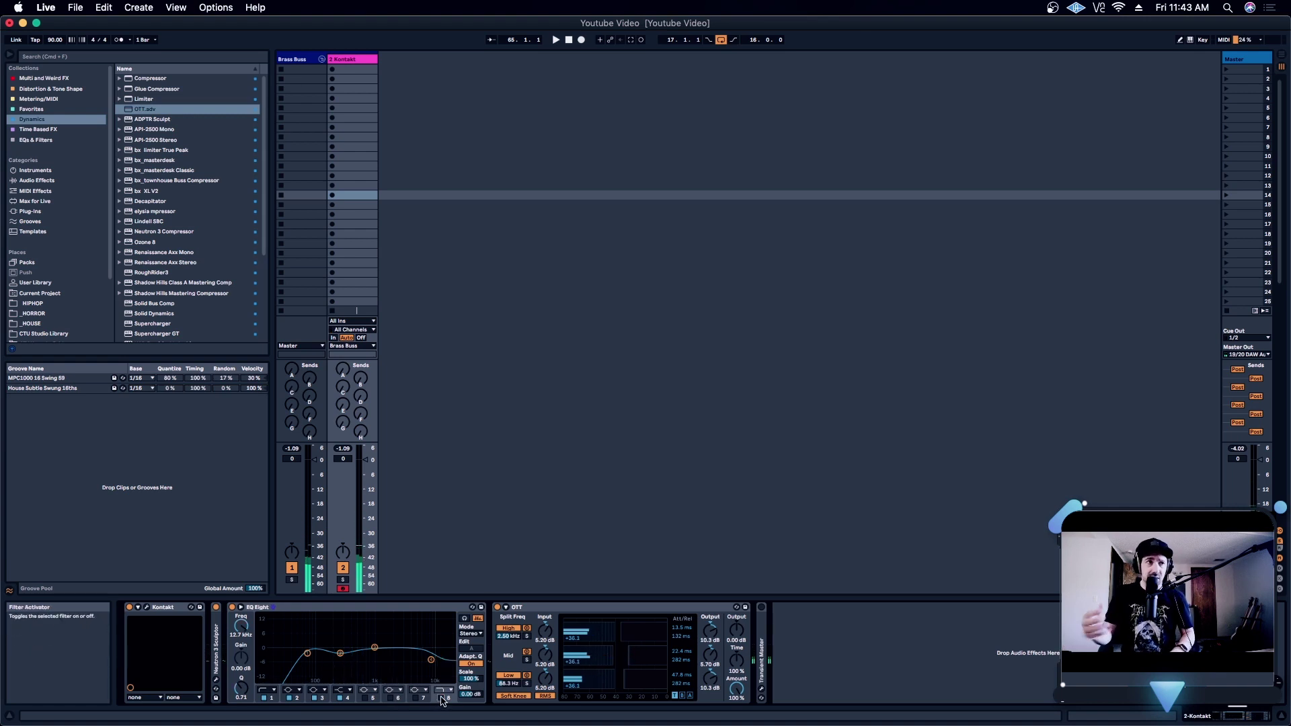
# - Fold EQ Eight and OTT, then expand Transient Master and show its plug-in window
pyautogui.doubleClick(403, 610)
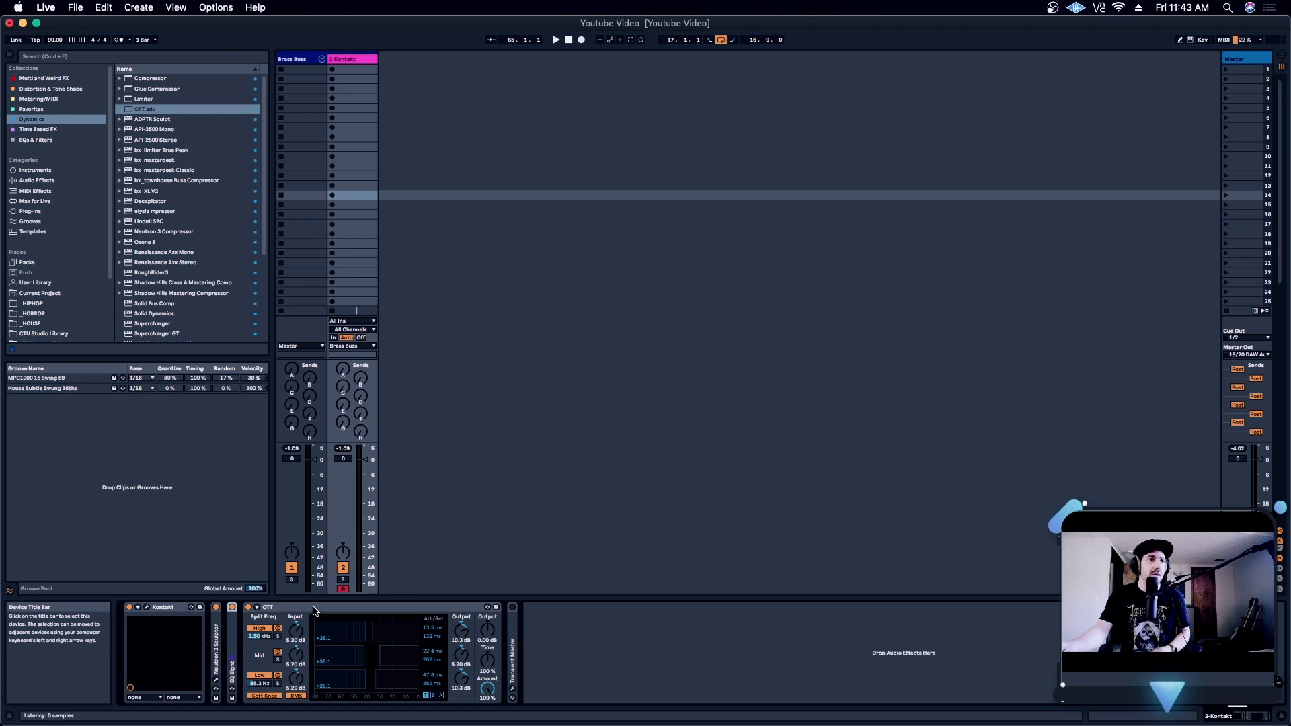
pyautogui.doubleClick(313, 610)
pyautogui.doubleClick(264, 612)
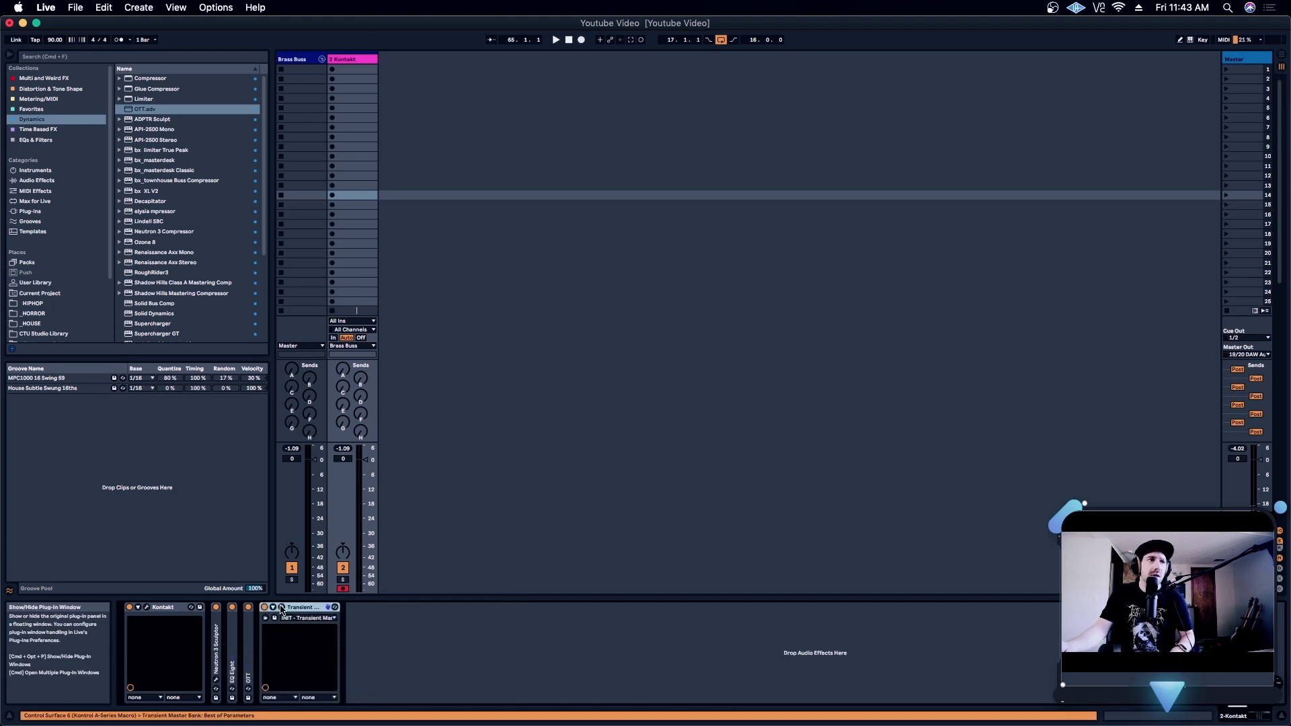
pyautogui.click(281, 608)
# - Position the Transient Master window over the session to reach its Attack, Sustain and Gain controls
pyautogui.moveTo(733, 164); pyautogui.dragTo(753, 170)
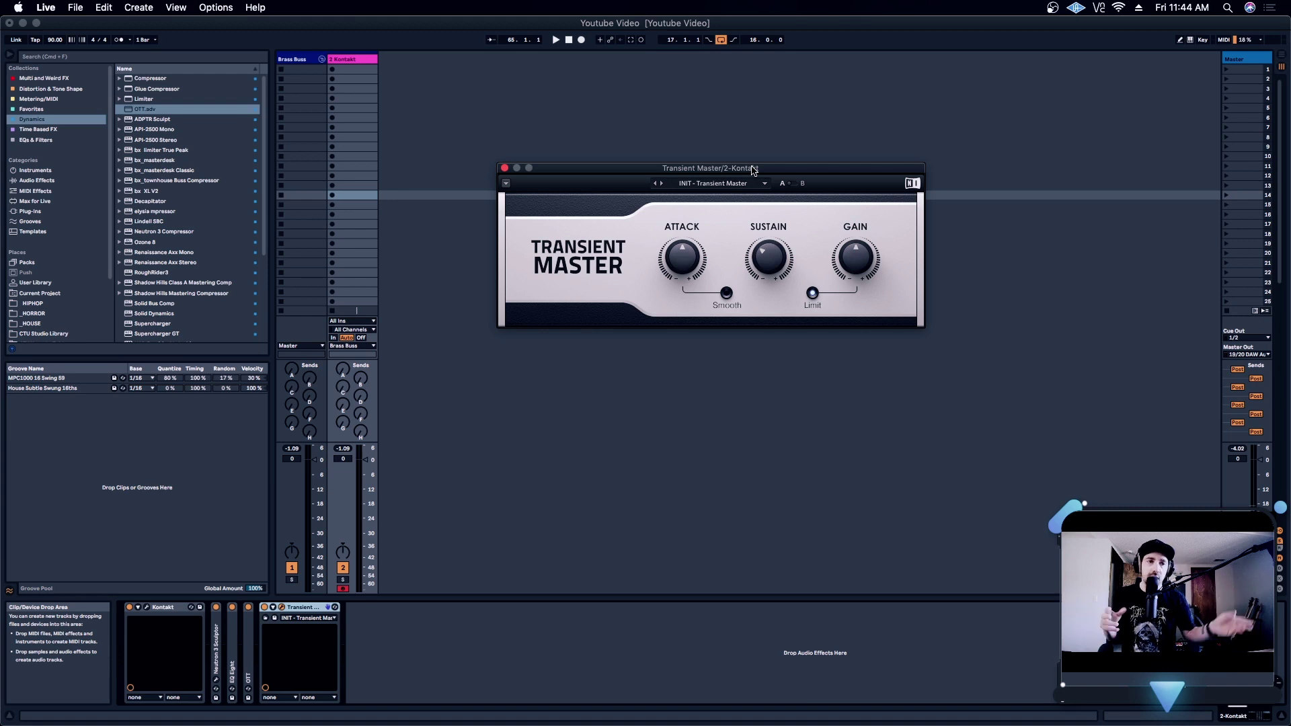
pyautogui.moveTo(751, 169); pyautogui.dragTo(753, 212)
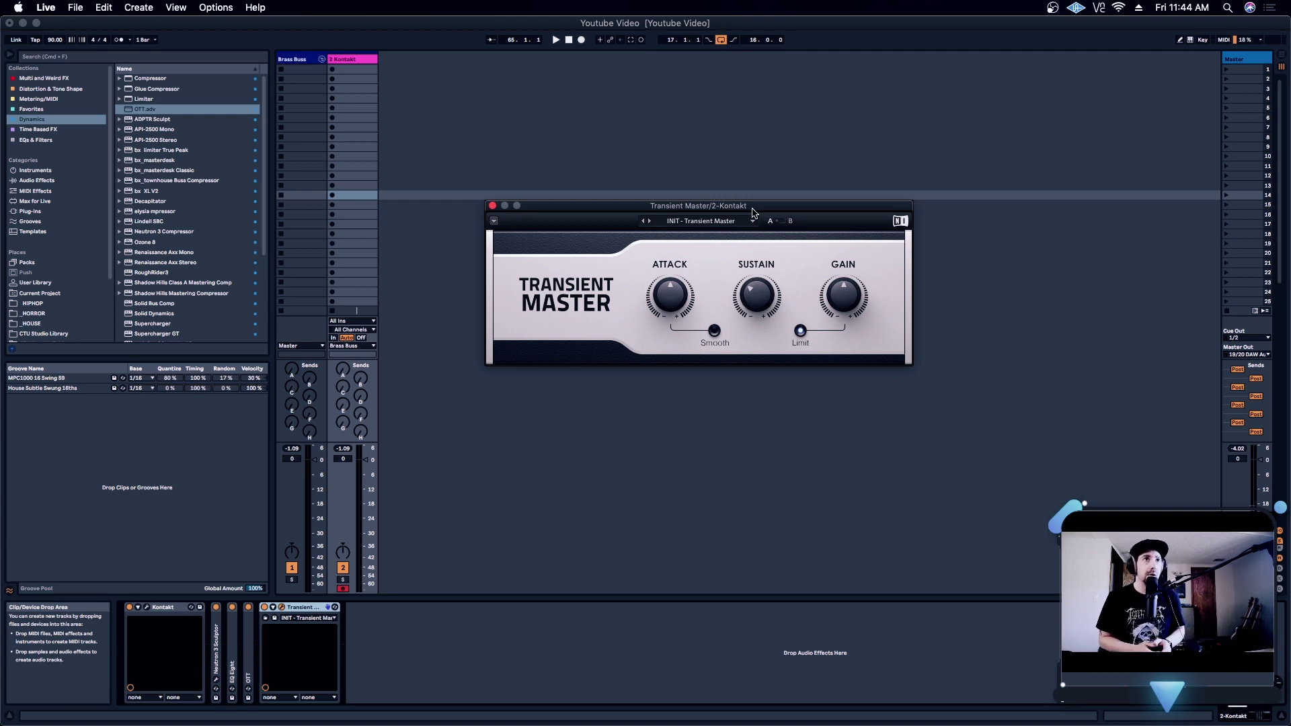
pyautogui.moveTo(759, 285)
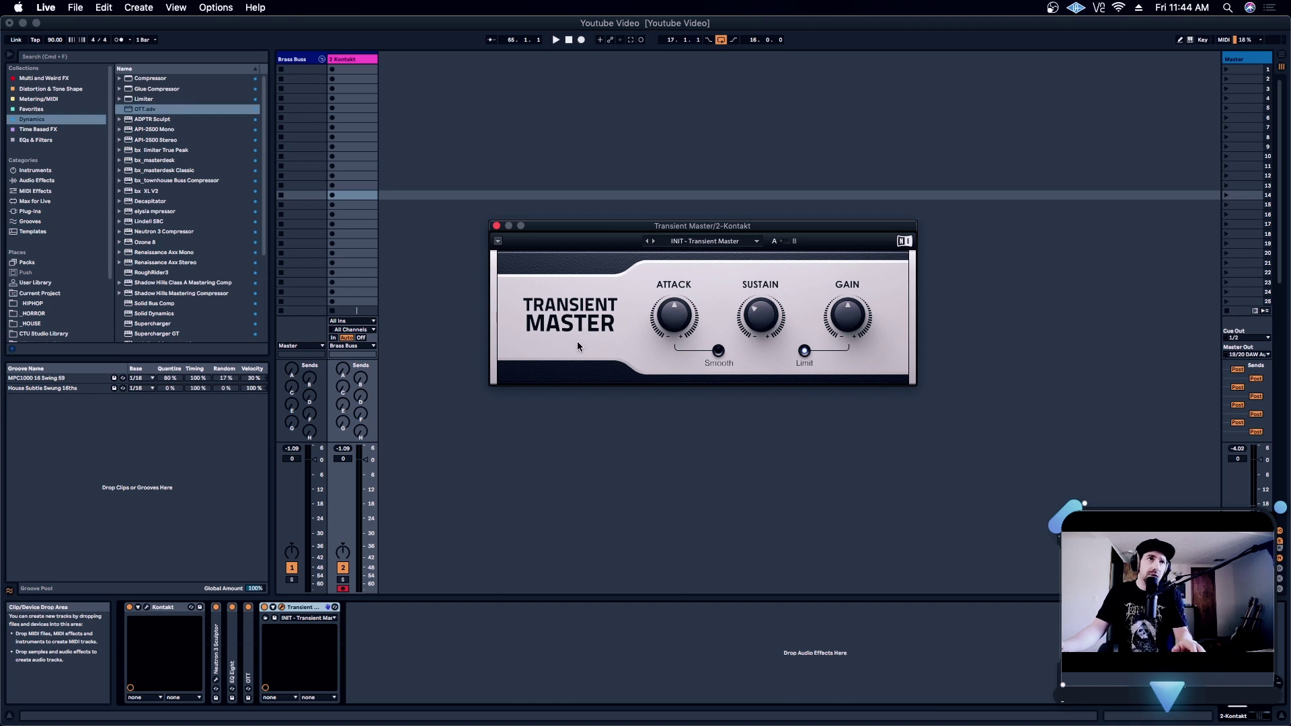
pyautogui.moveTo(760, 317)
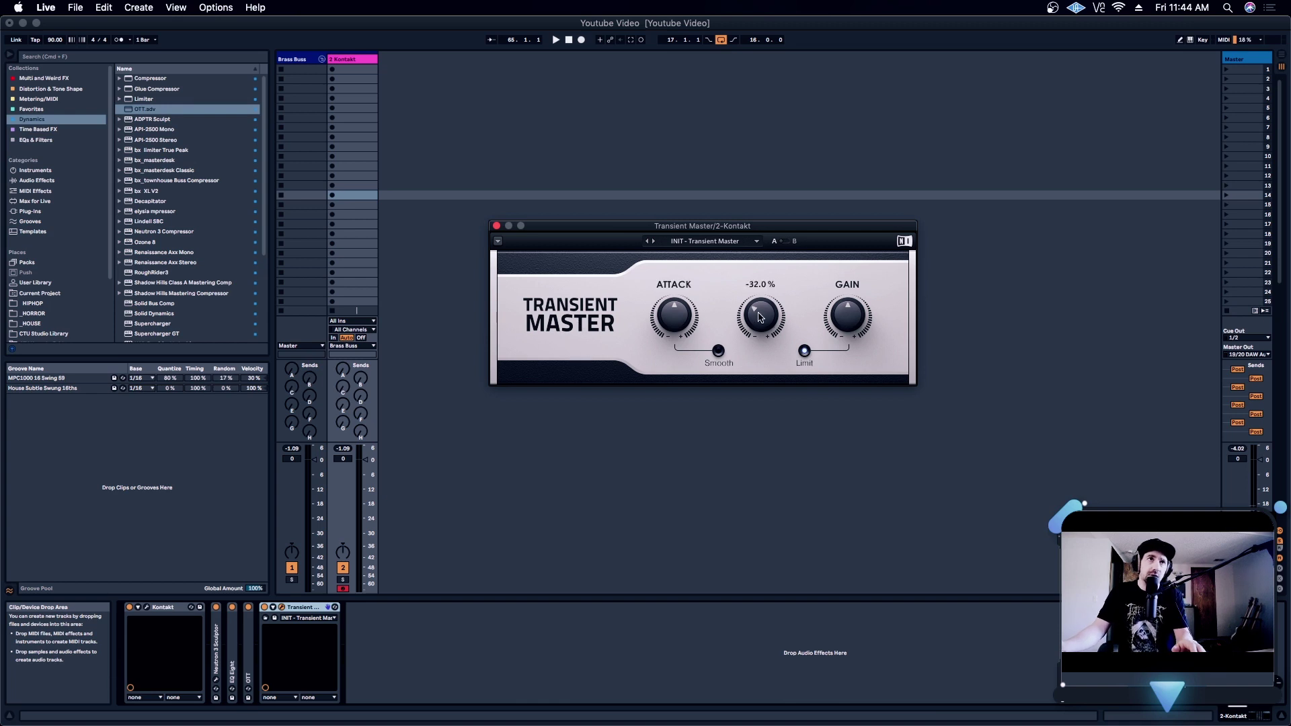
# - Close and fold Transient Master, unfold OTT, and reopen Kontakt's Brass Mid window with super+alt+P
pyautogui.click(496, 226)
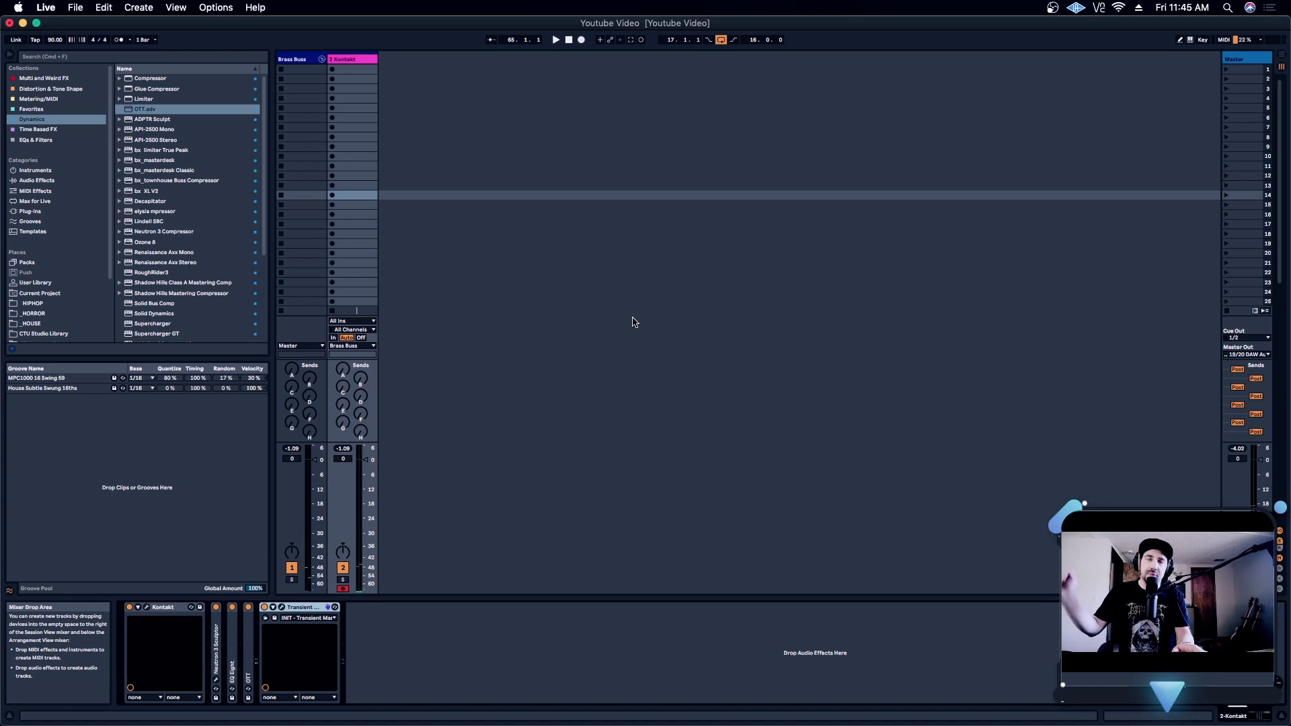
pyautogui.click(273, 607)
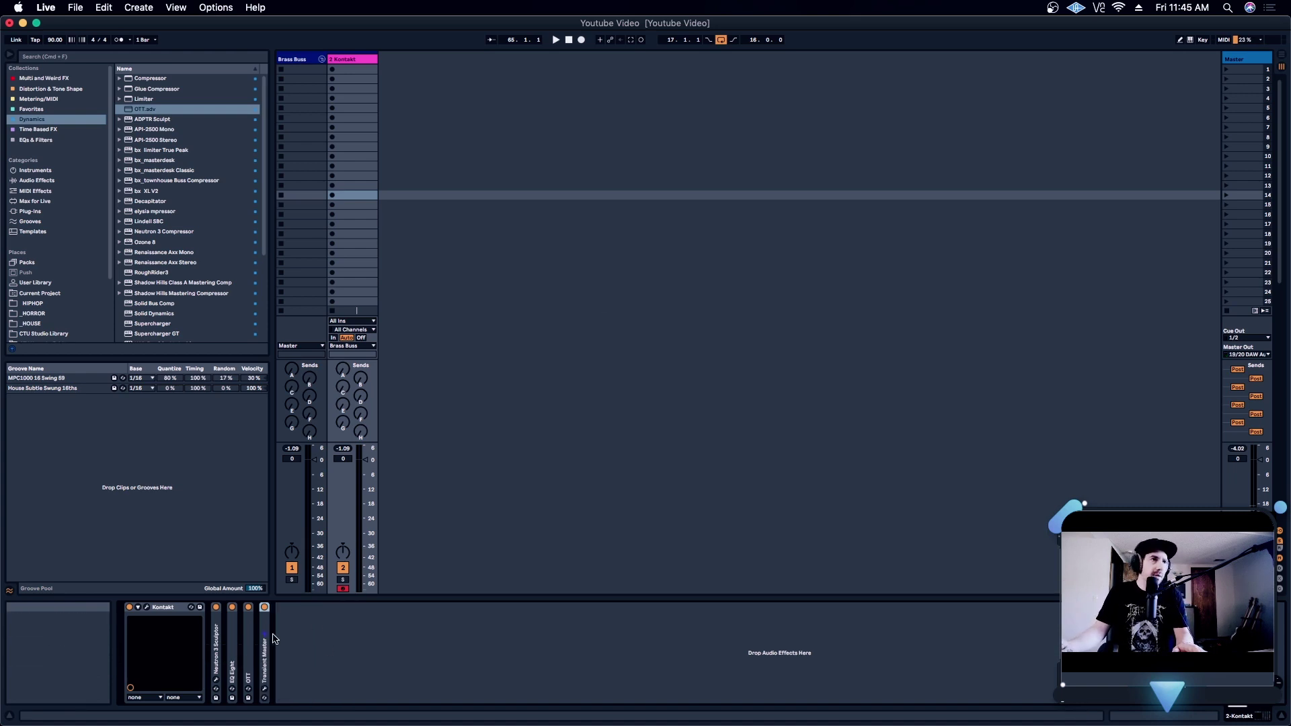
pyautogui.click(308, 648)
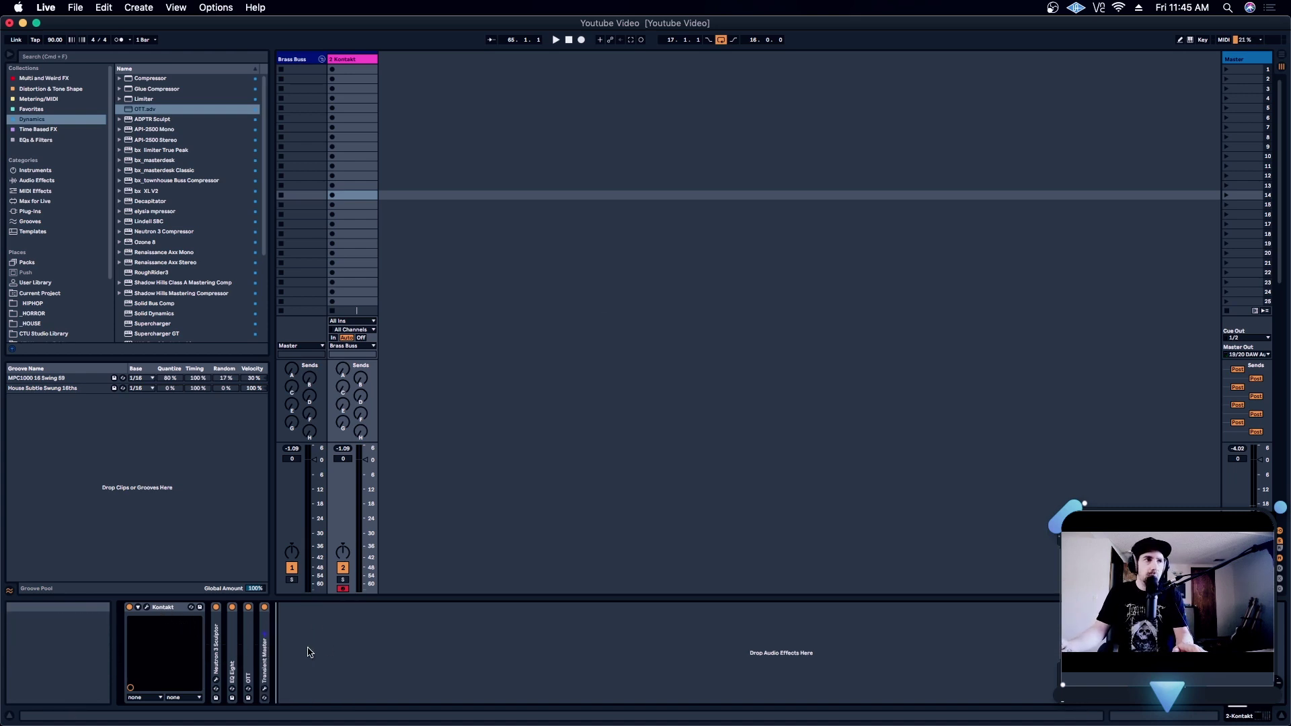
pyautogui.doubleClick(256, 647)
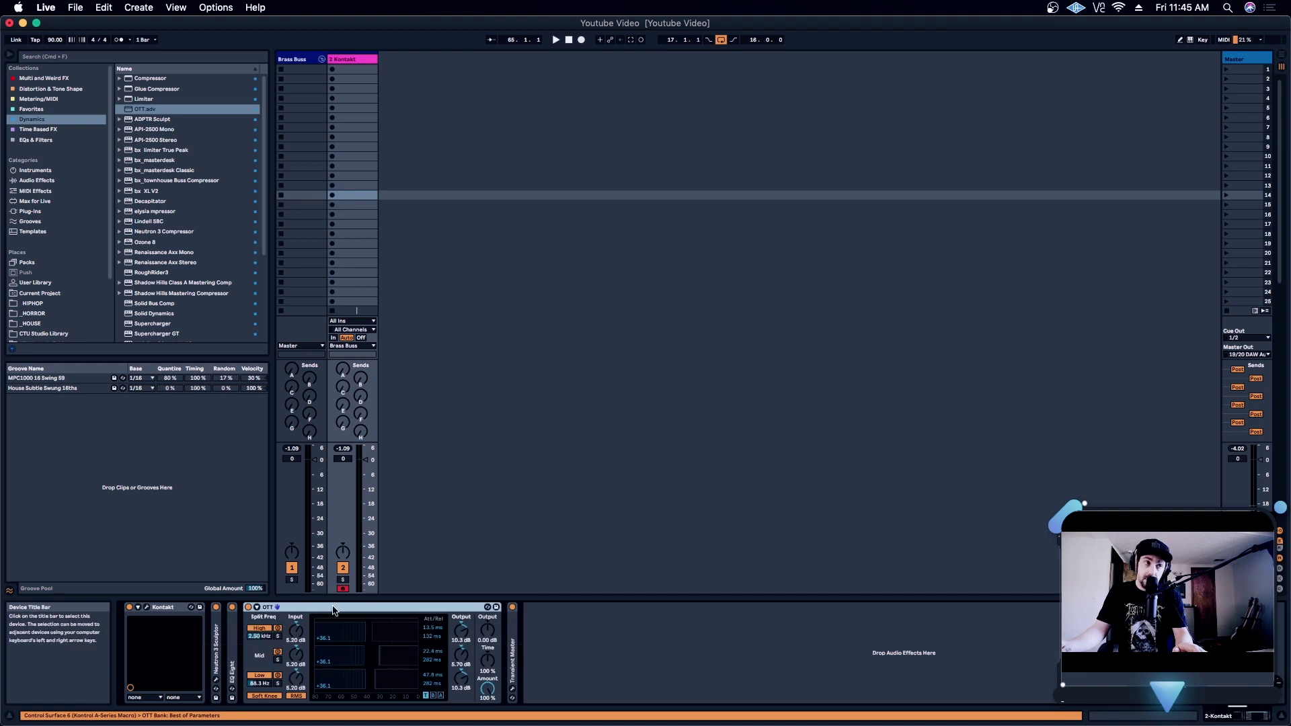
pyautogui.press('super+alt+p')
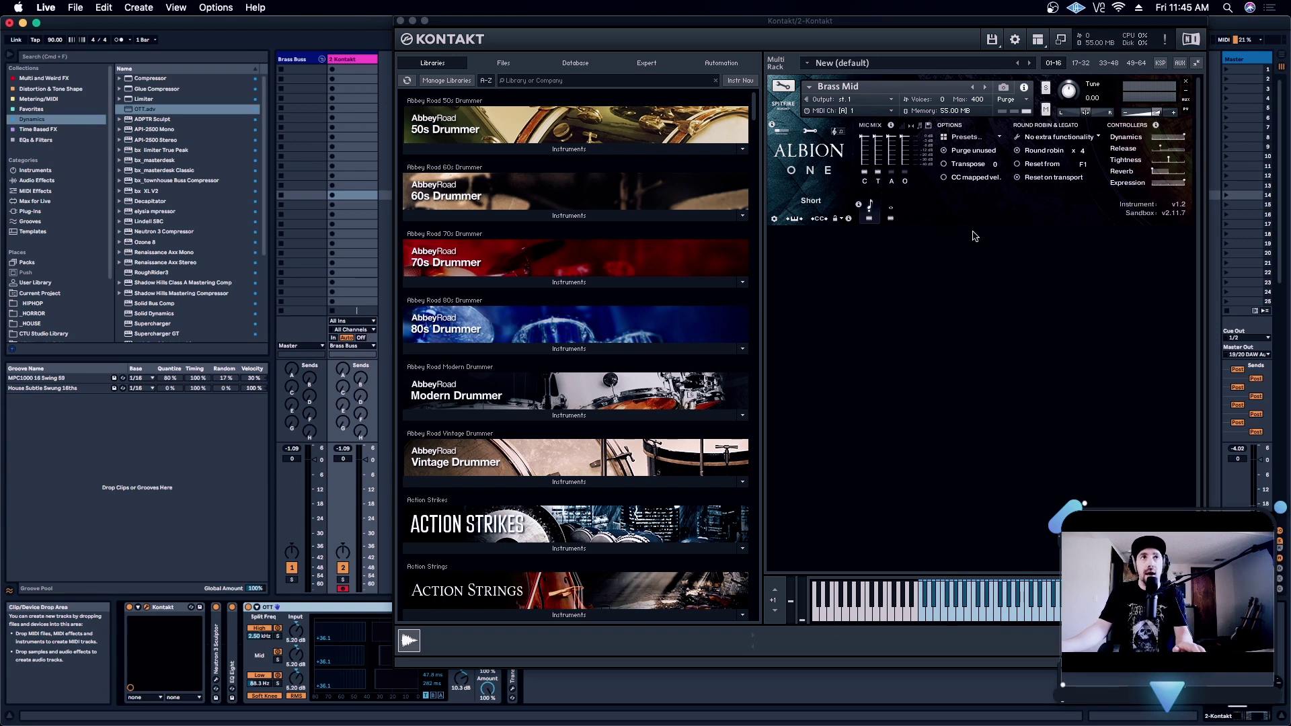
# - Close the Kontakt window and drag OTT's Amount knob to audition the compression on the brass
pyautogui.click(401, 21)
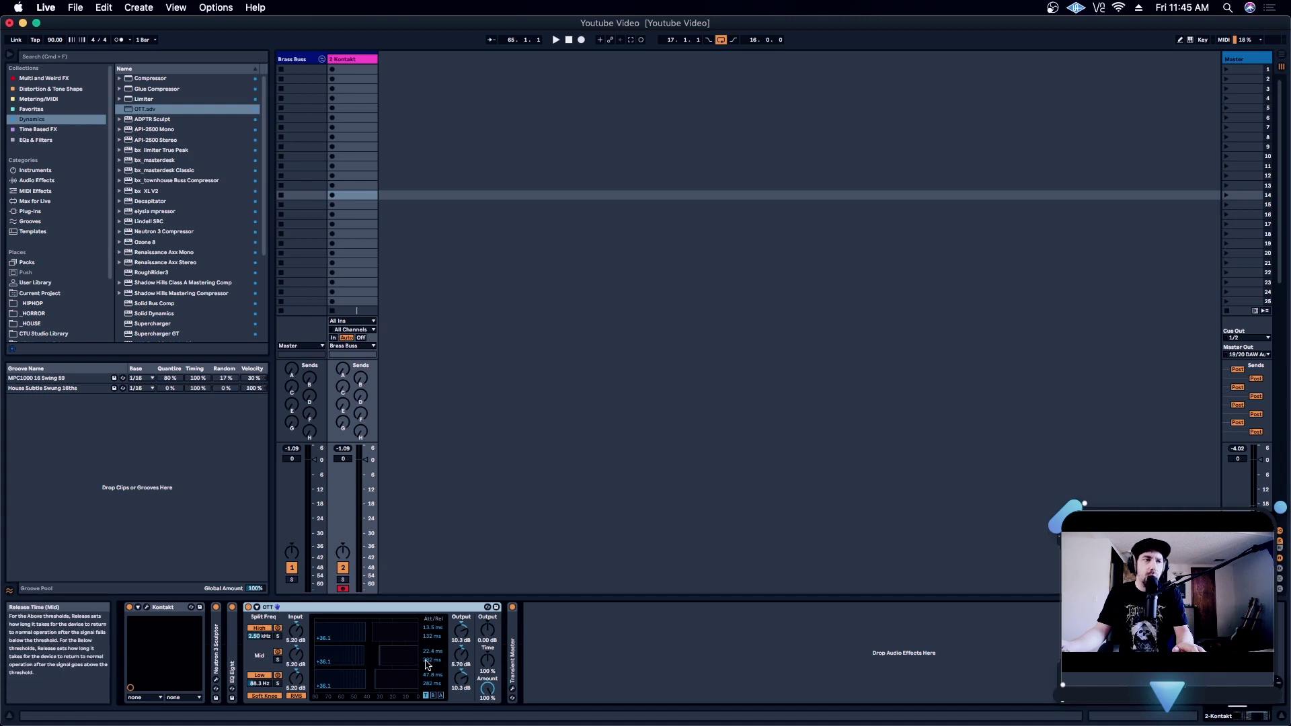
pyautogui.moveTo(487, 688); pyautogui.dragTo(487, 646)
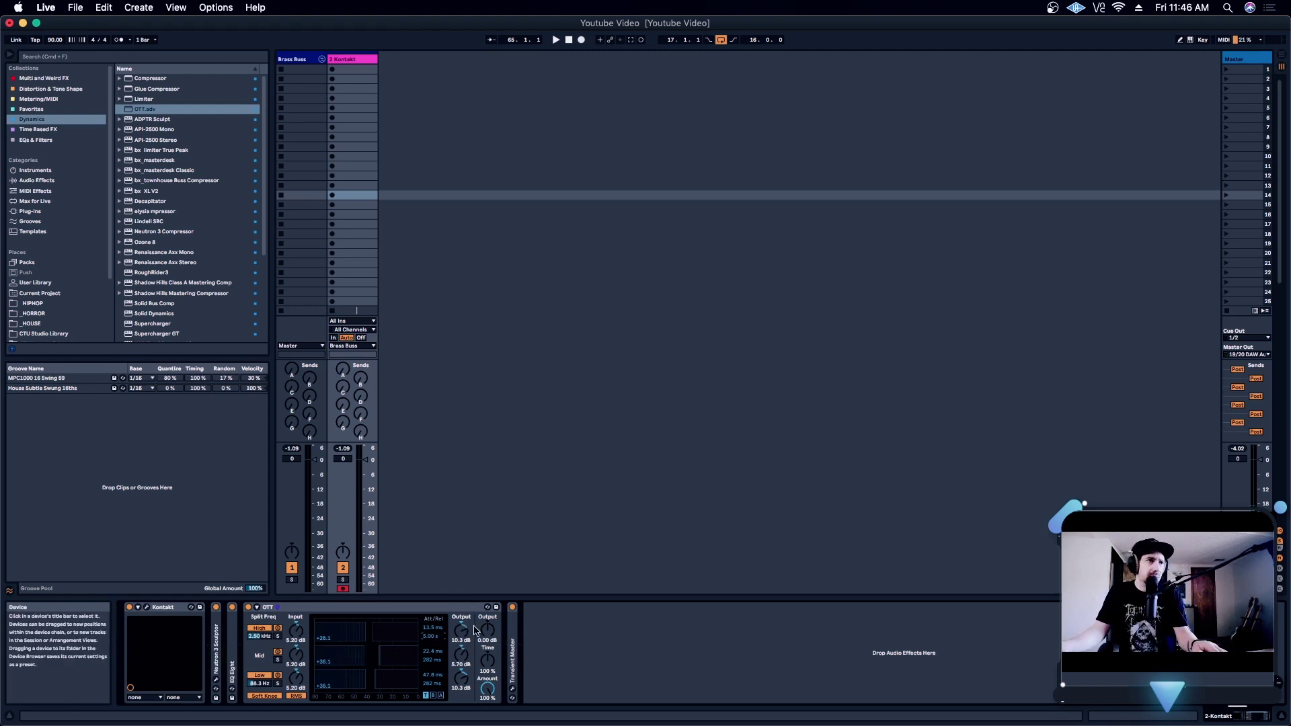
# - Set OTT's high band to 0.00 dB input and -2.60 dB output, and raise its crossover
pyautogui.moveTo(462, 627); pyautogui.dragTo(431, 646)
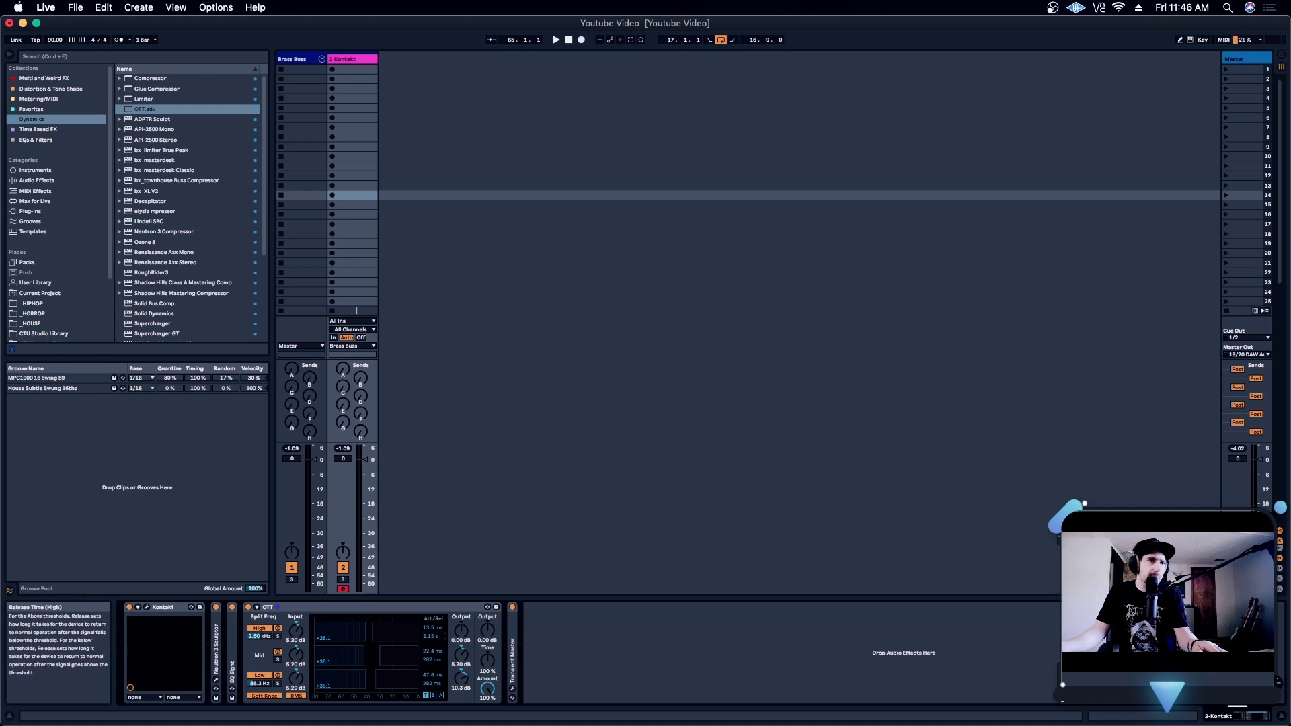
pyautogui.moveTo(296, 630); pyautogui.dragTo(296, 663)
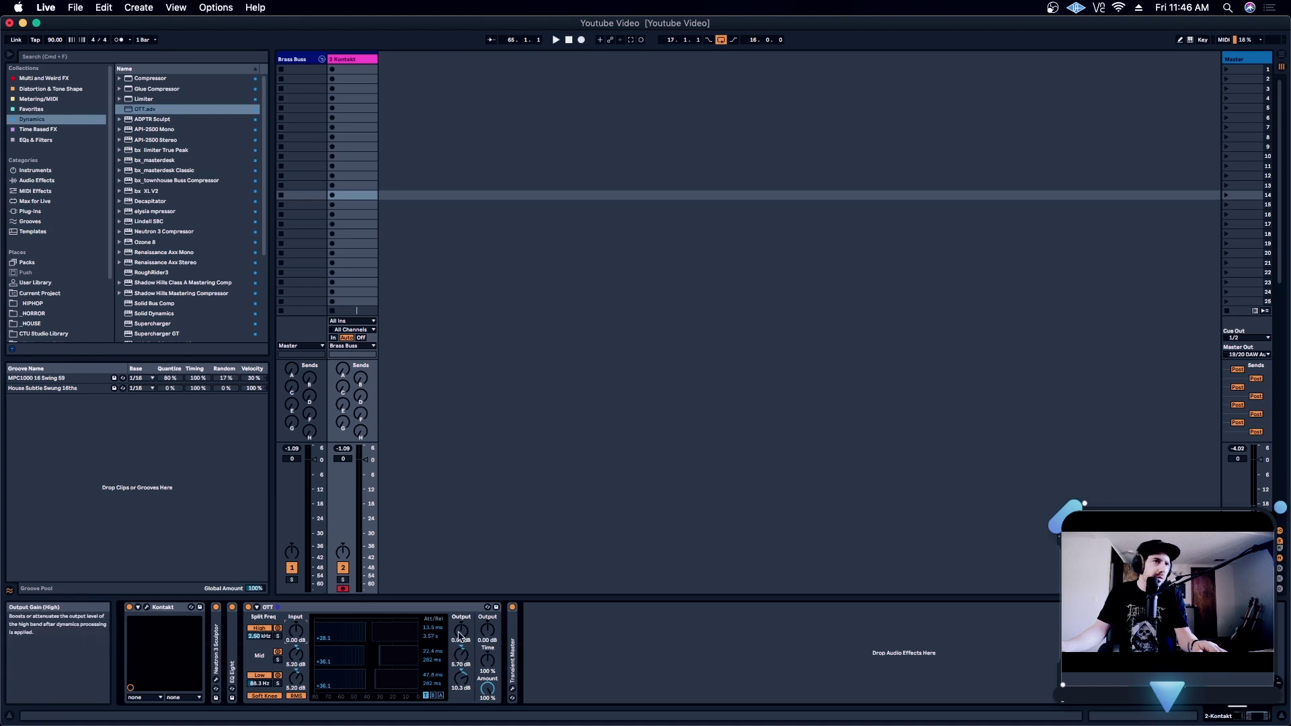
pyautogui.moveTo(461, 630); pyautogui.dragTo(461, 633)
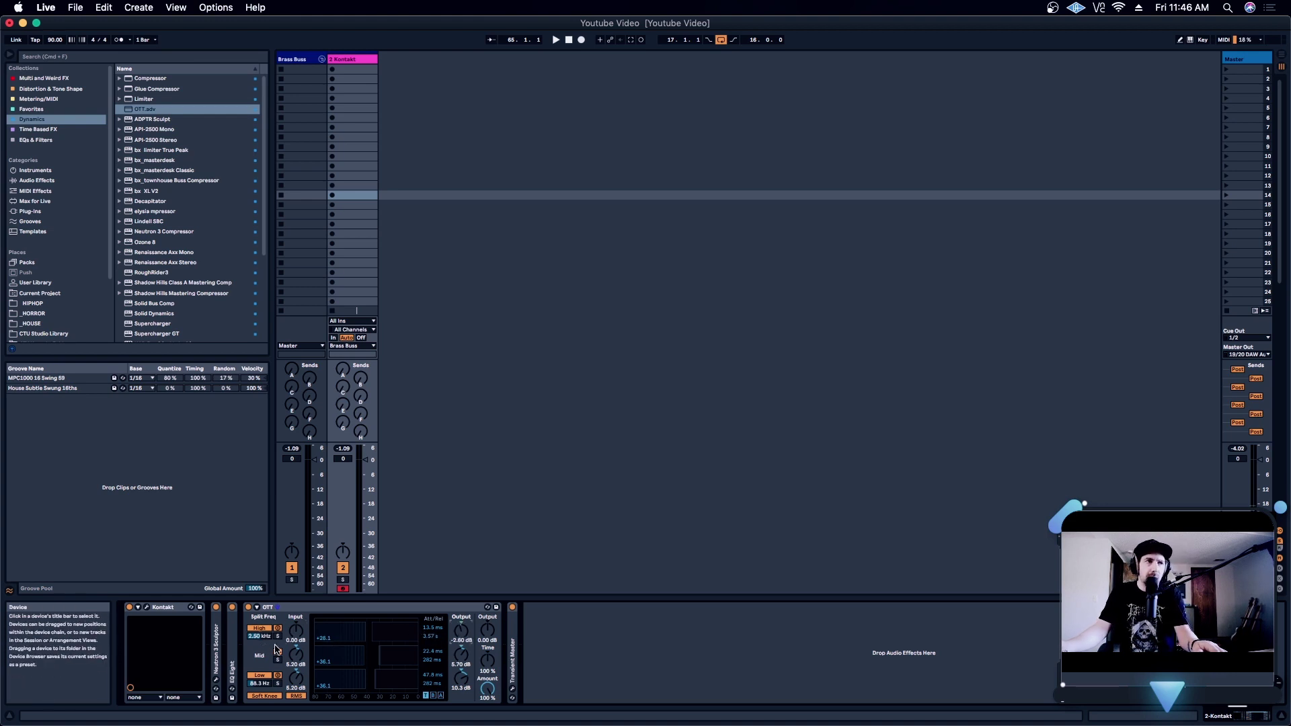
pyautogui.moveTo(263, 644); pyautogui.dragTo(263, 636)
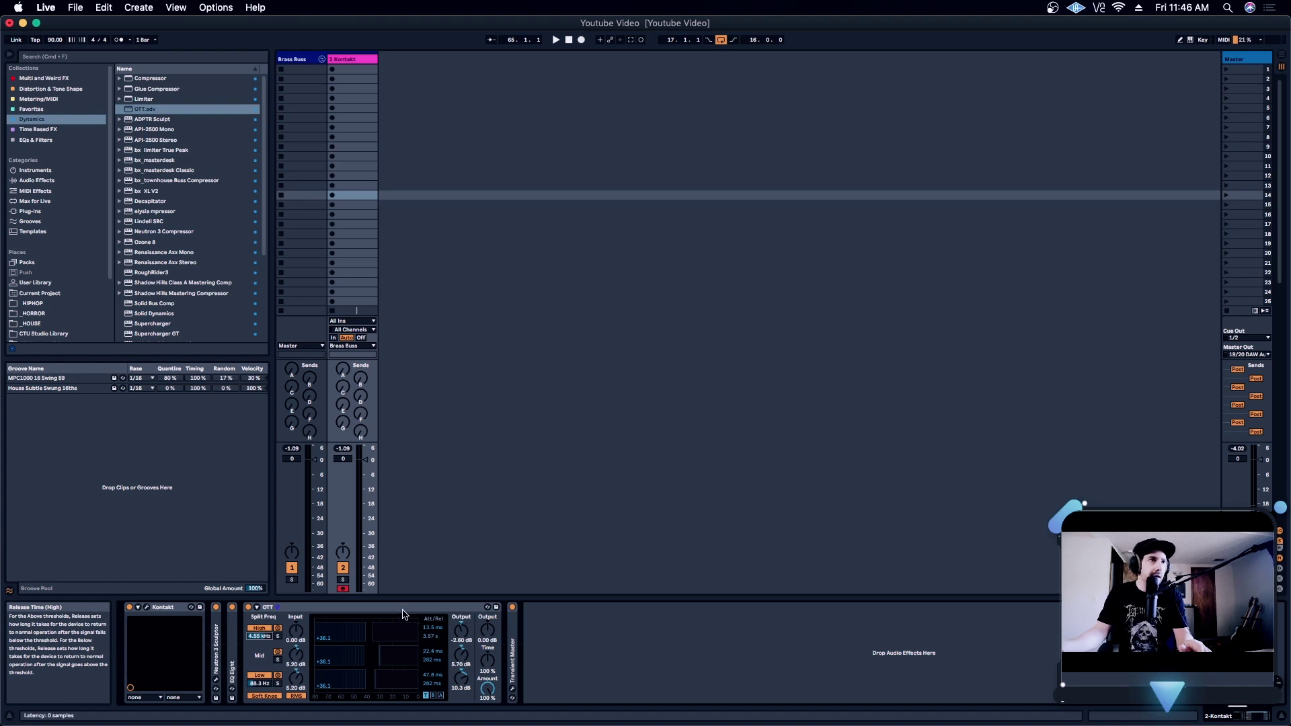
# - Set OTT's Amount to about 46%, lengthen the high-band release, and fold OTT
pyautogui.moveTo(487, 689); pyautogui.dragTo(487, 696)
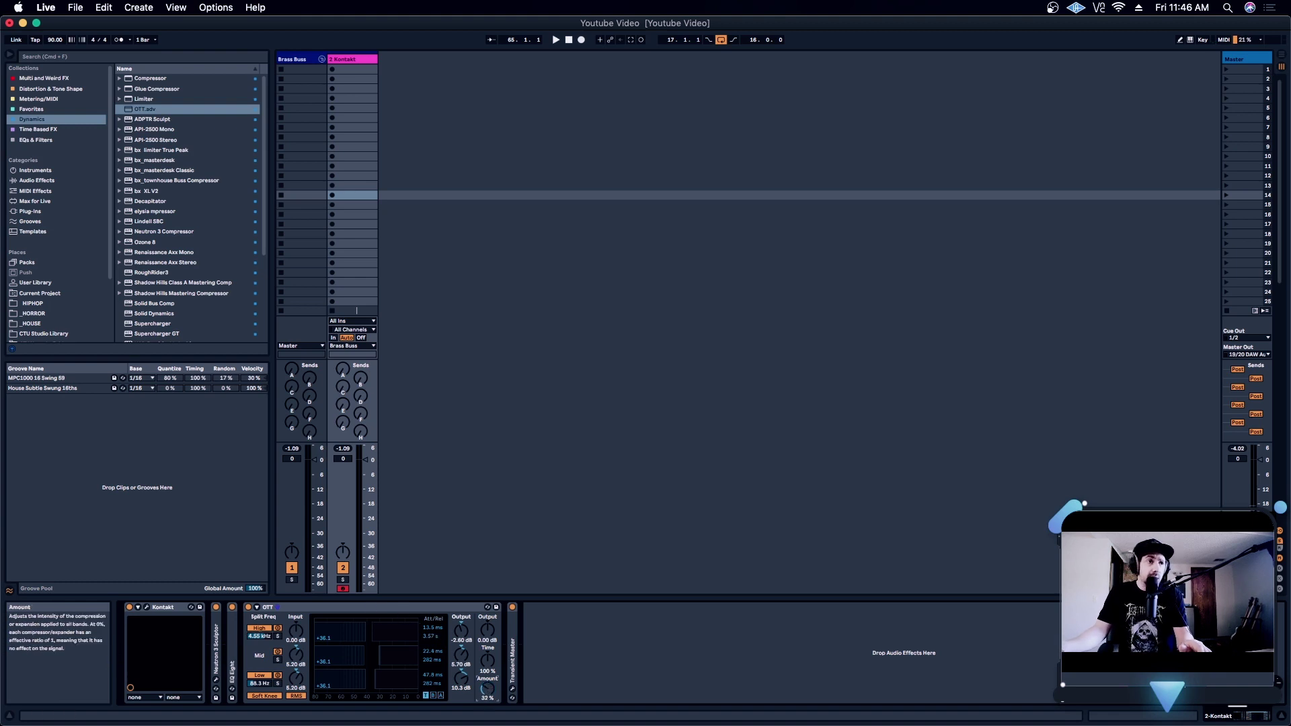
pyautogui.moveTo(490, 694)
pyautogui.mouseDown()
pyautogui.moveTo(490, 673)
pyautogui.moveTo(488, 689)
pyautogui.mouseUp()
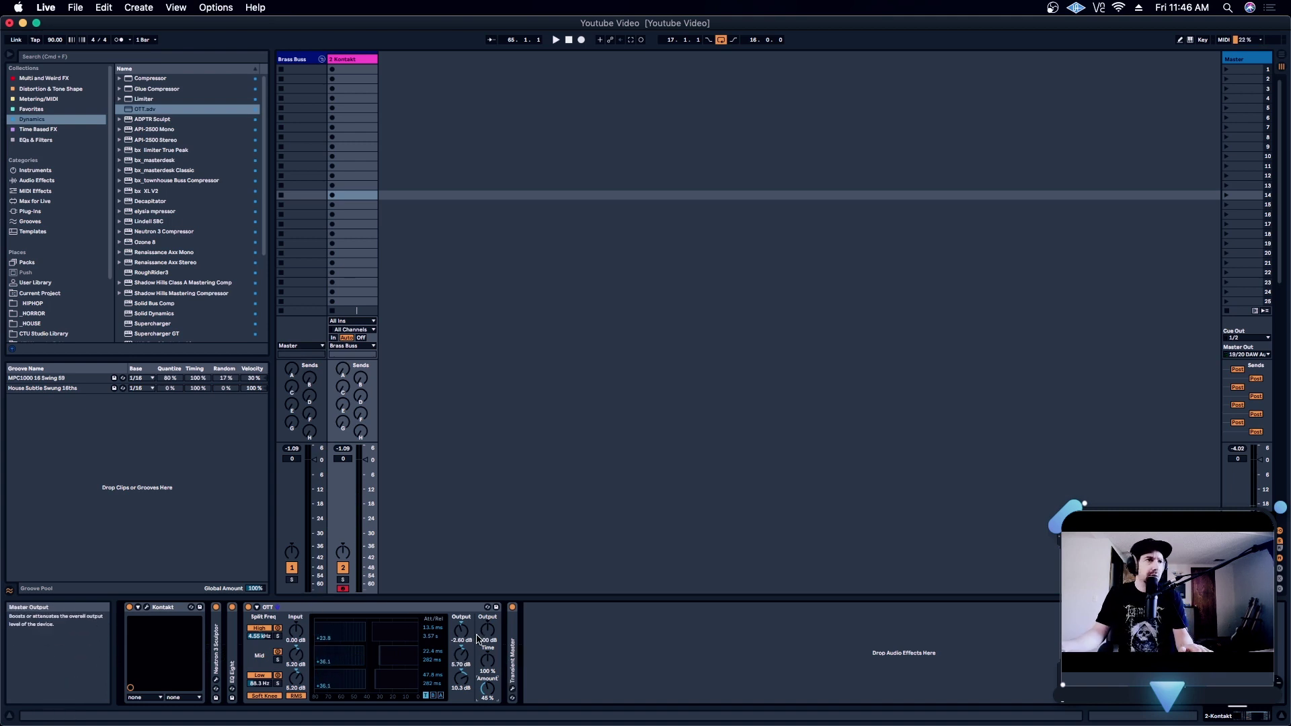
pyautogui.moveTo(431, 637); pyautogui.dragTo(430, 631)
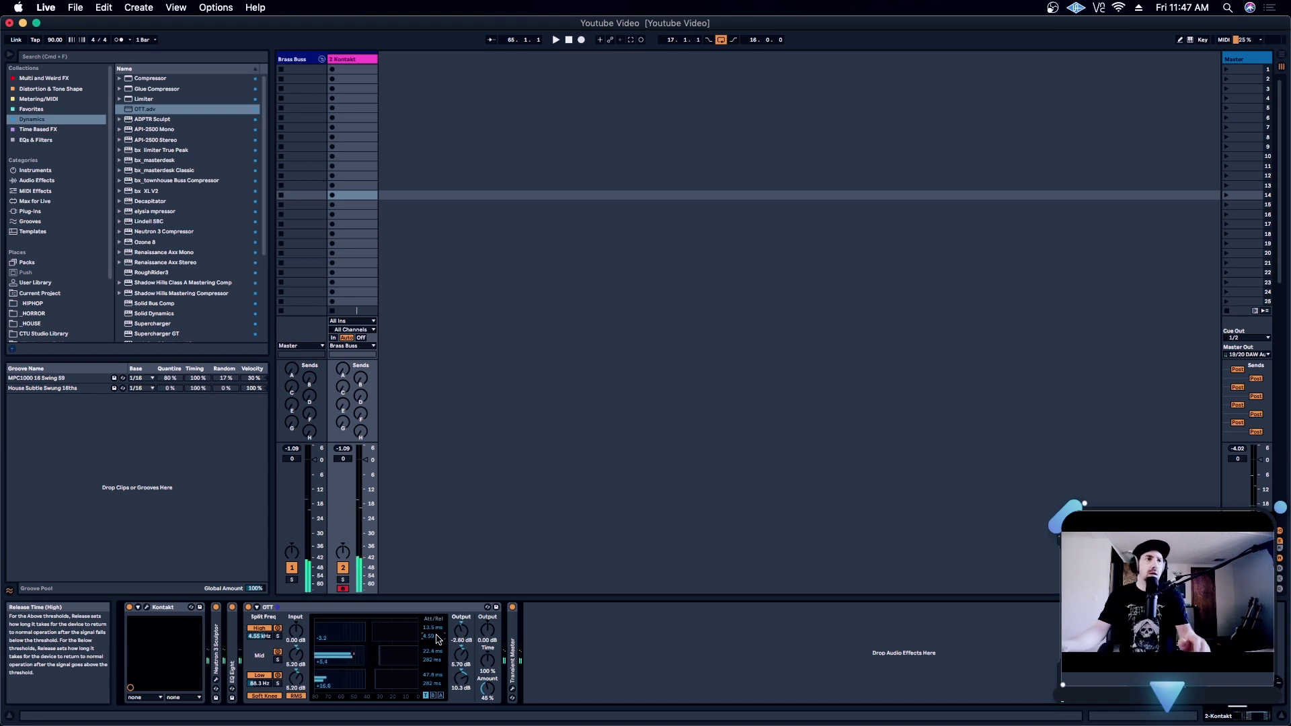
pyautogui.doubleClick(378, 609)
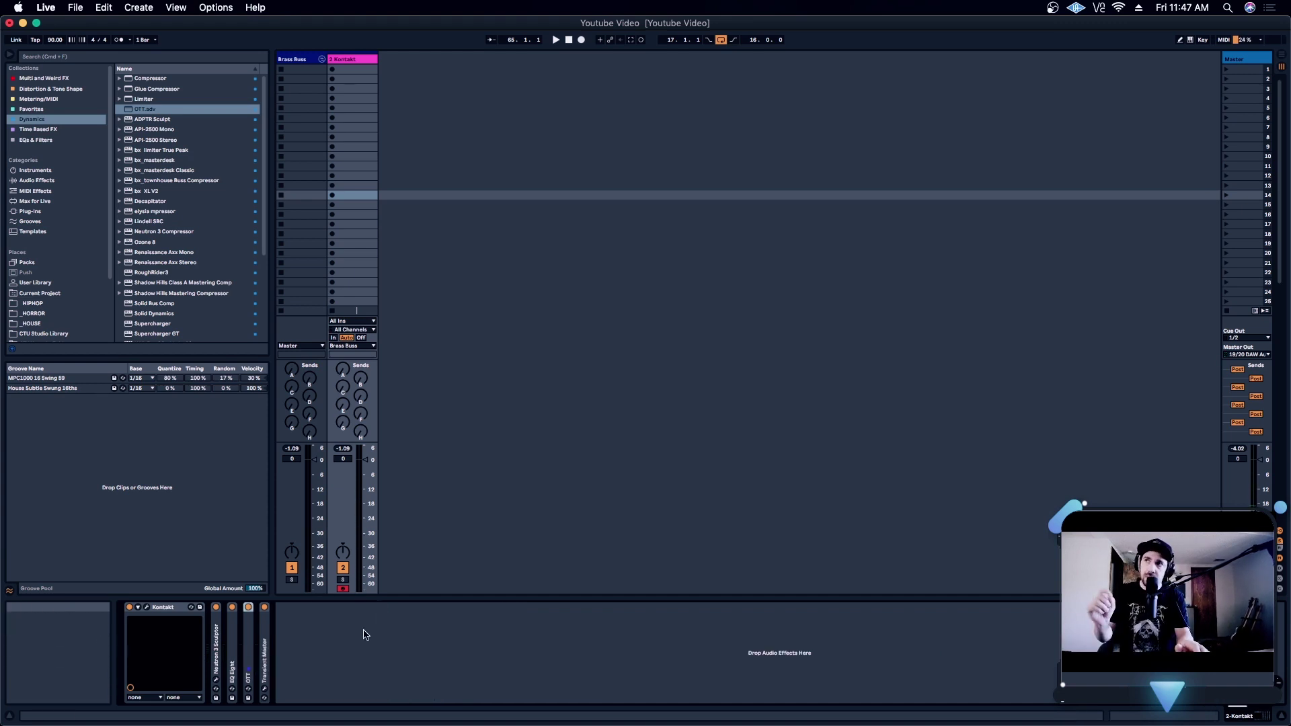
# - Fold the Kontakt instrument device so all five devices on 2 Kontakt are collapsed
pyautogui.doubleClick(165, 607)
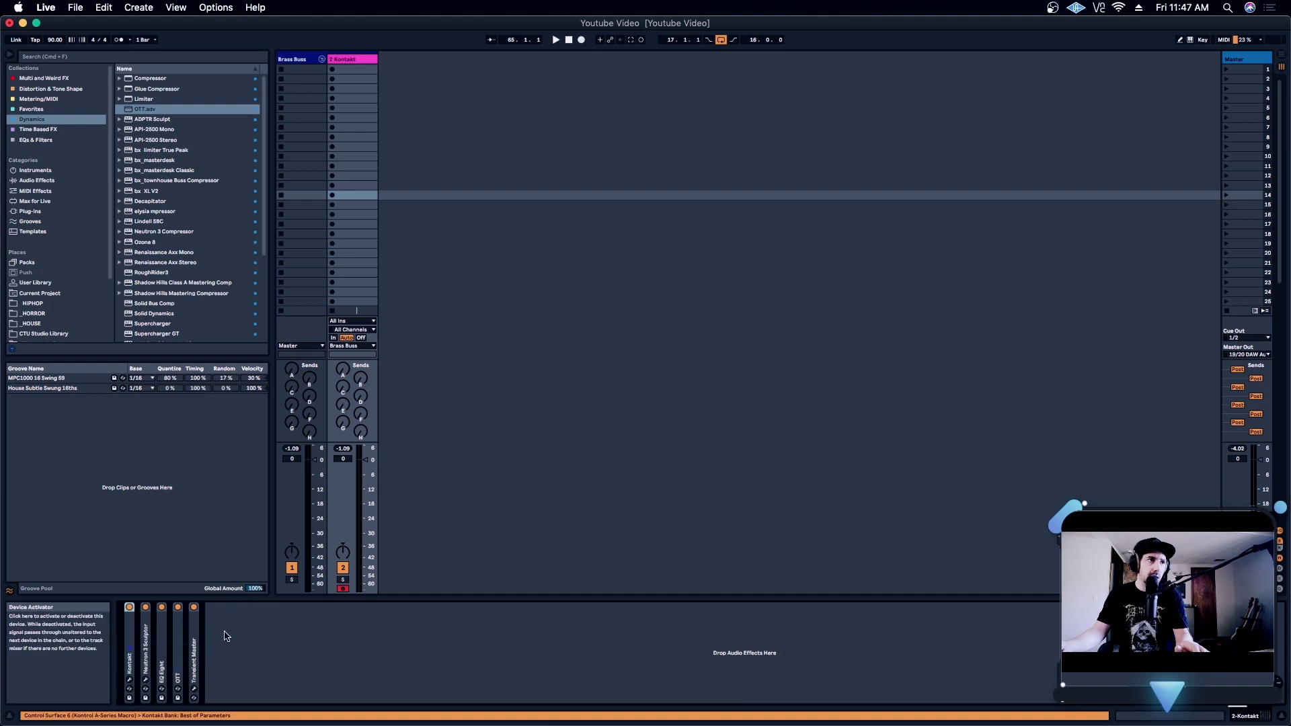